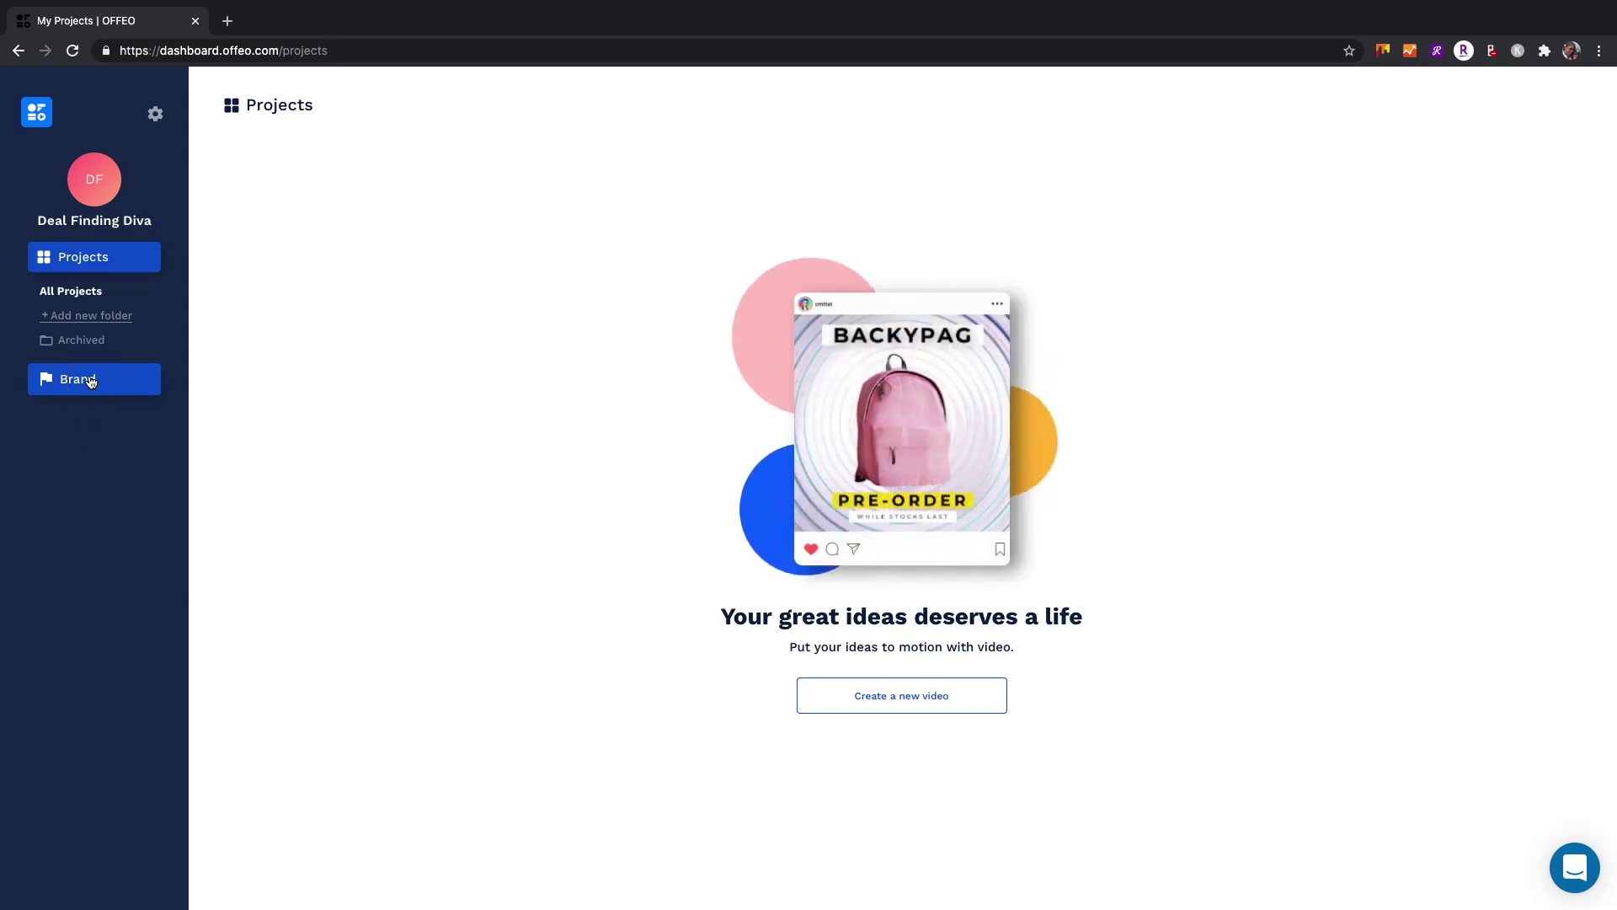
Step: Open the Brand settings and set the default font to Caveat Brush
click(91, 381)
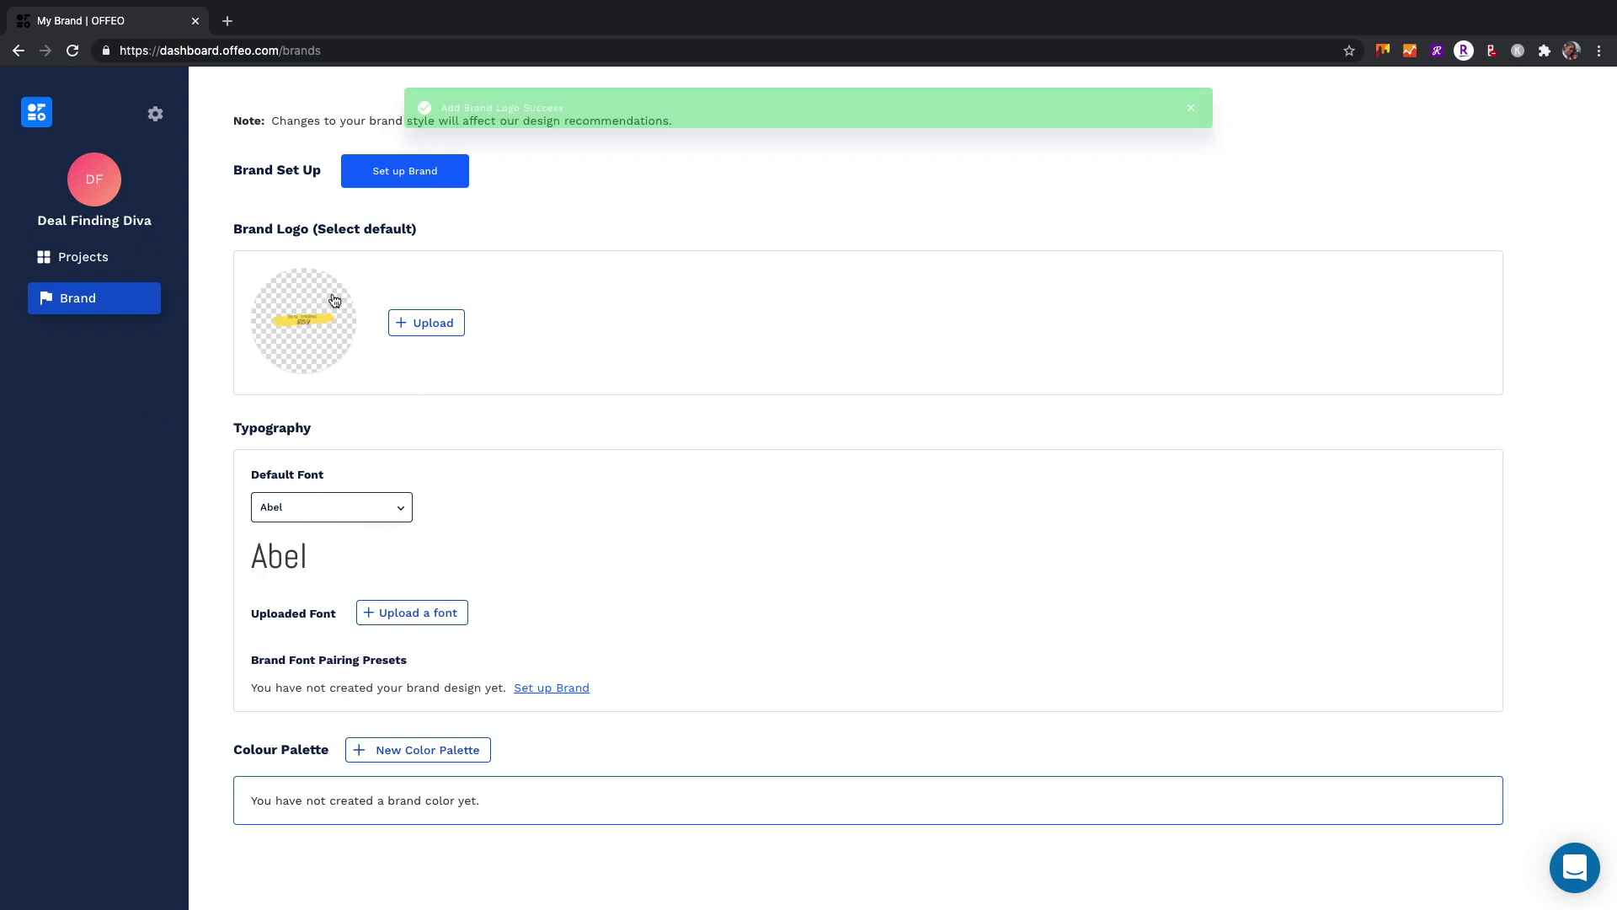
mouse_move(308, 357)
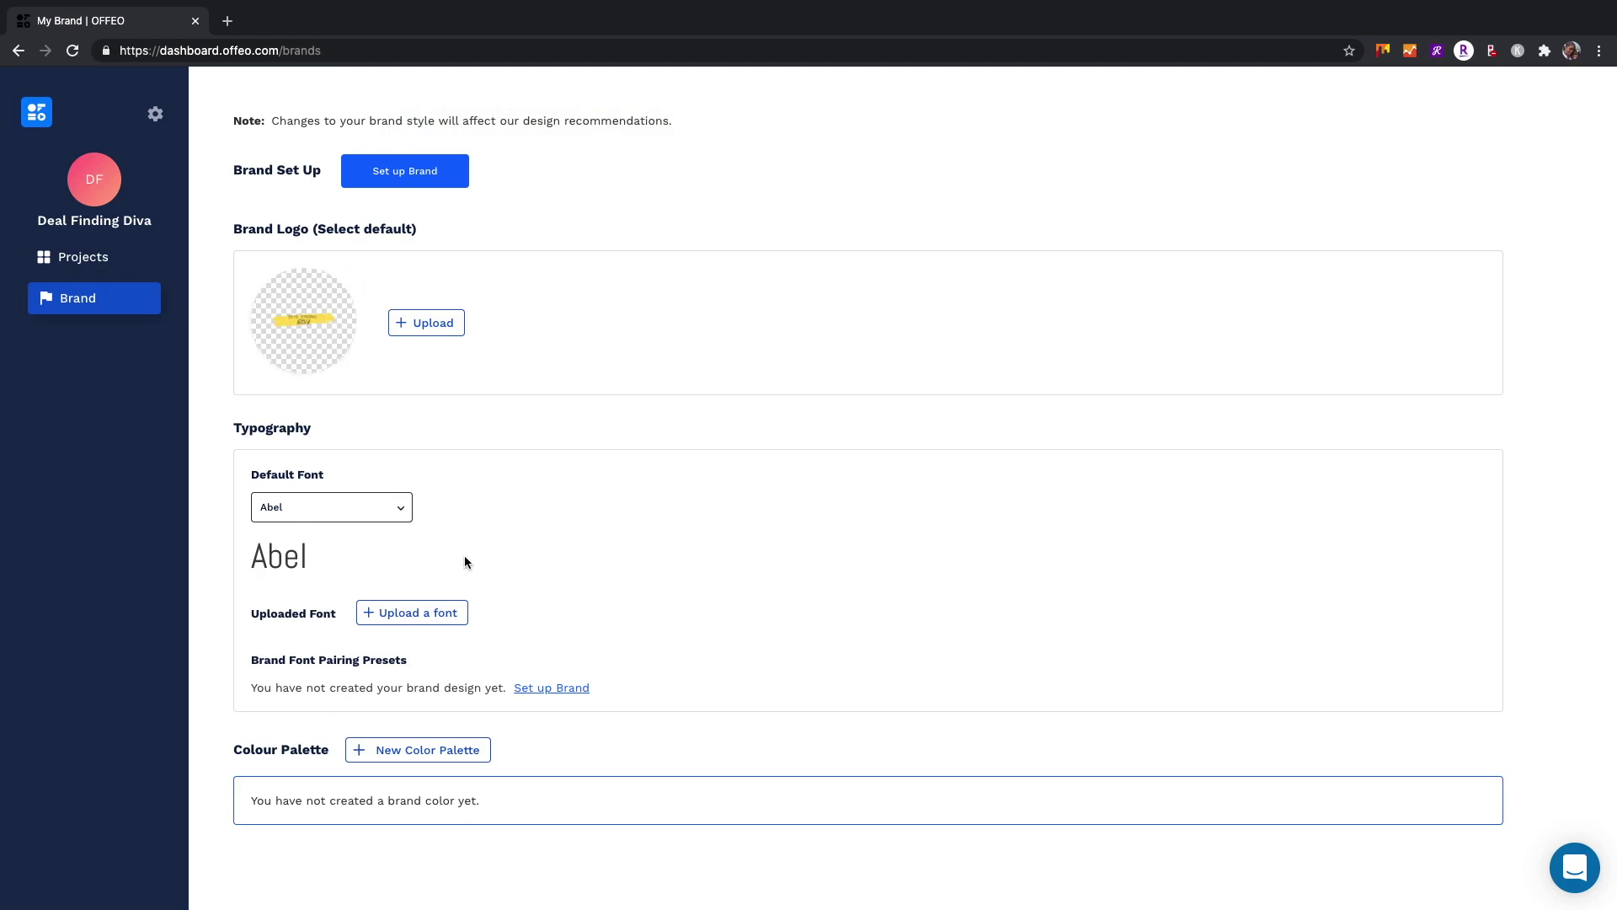
click(410, 512)
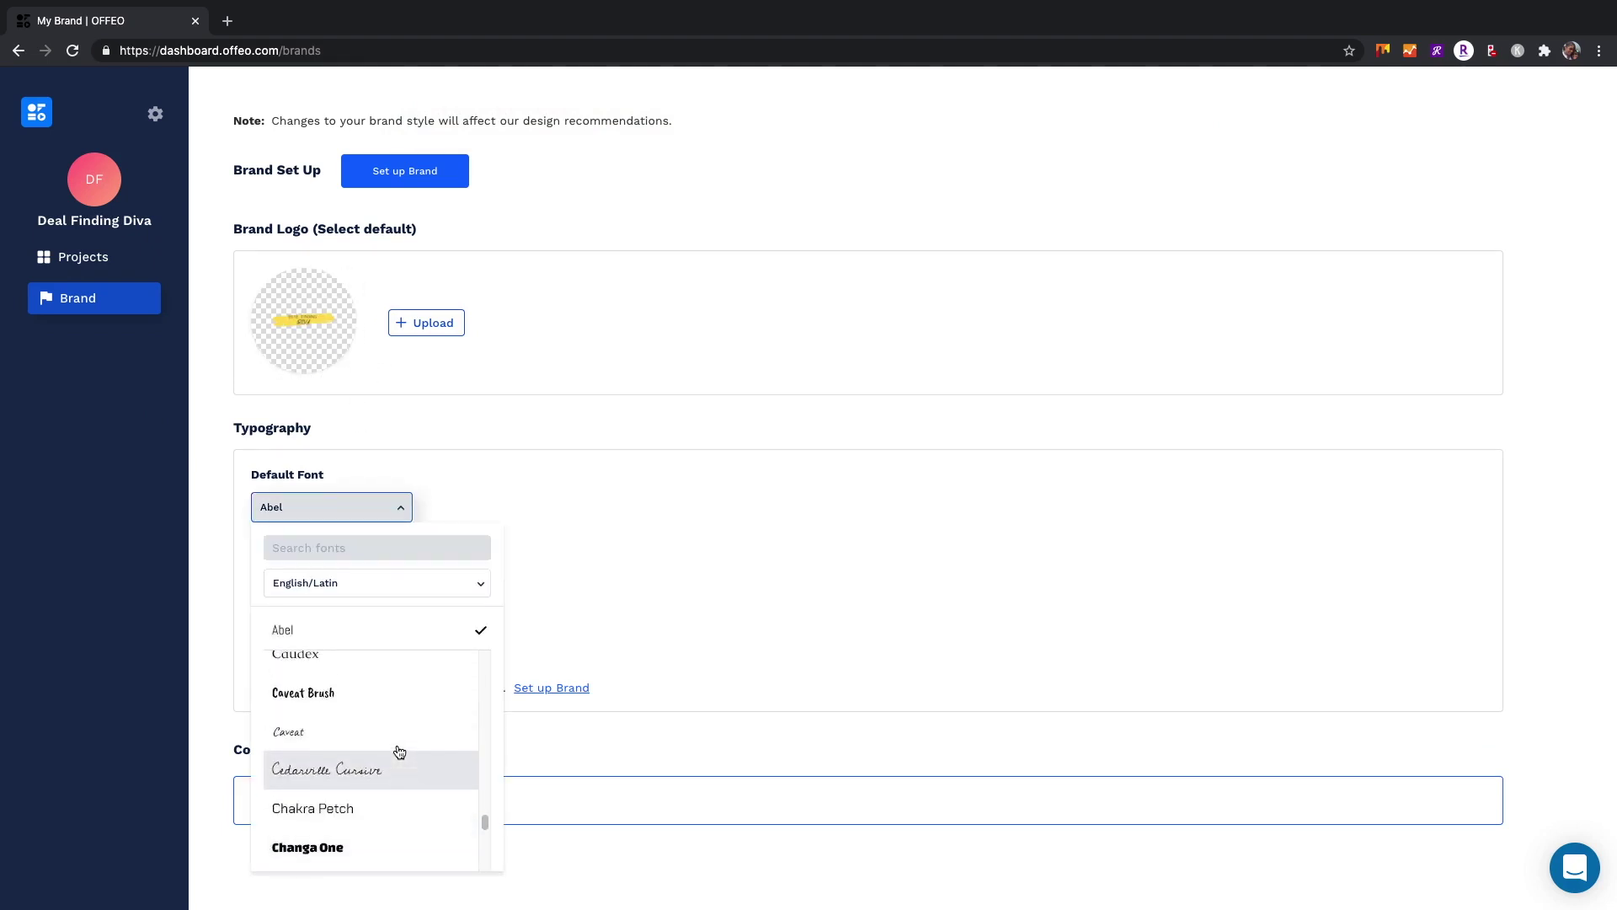
click(356, 712)
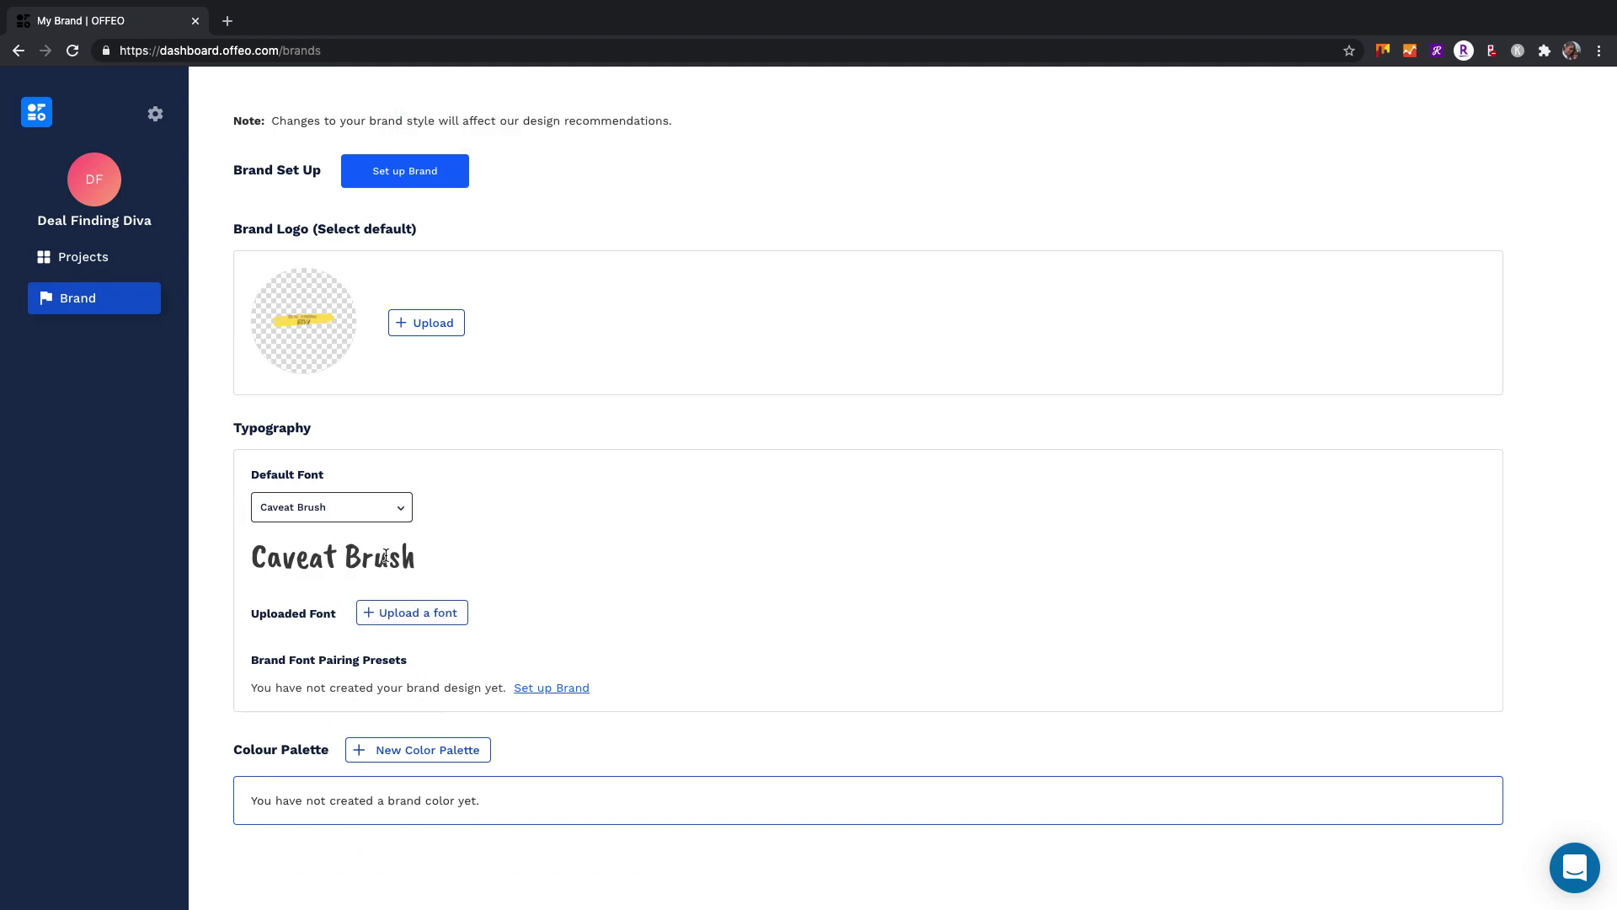
click(412, 613)
click(418, 179)
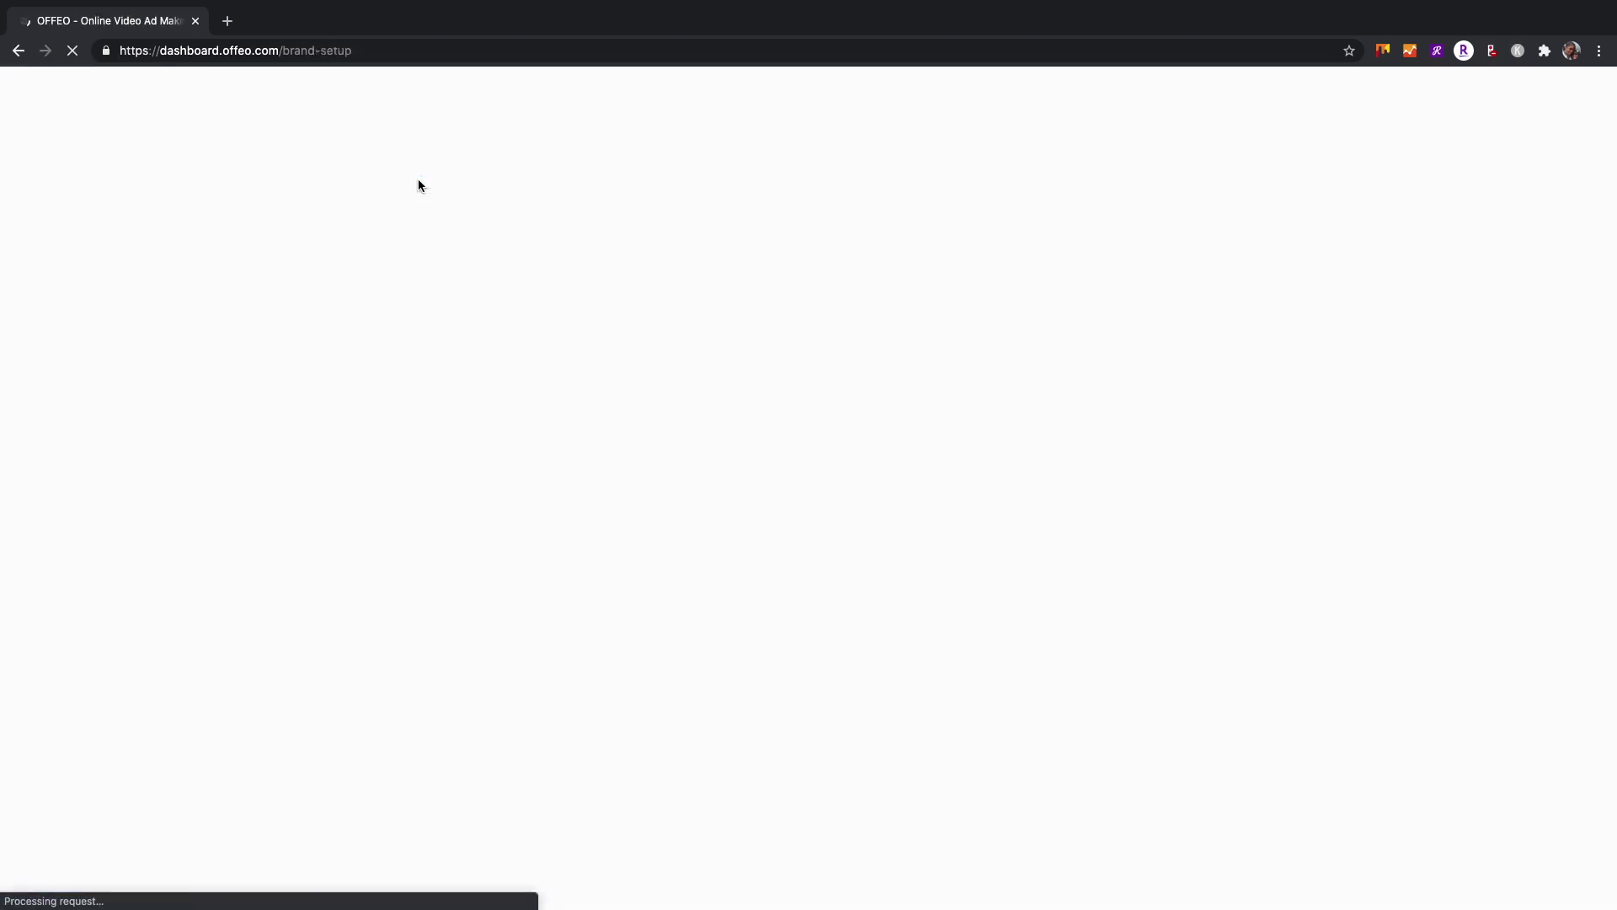
key(super+bracketleft)
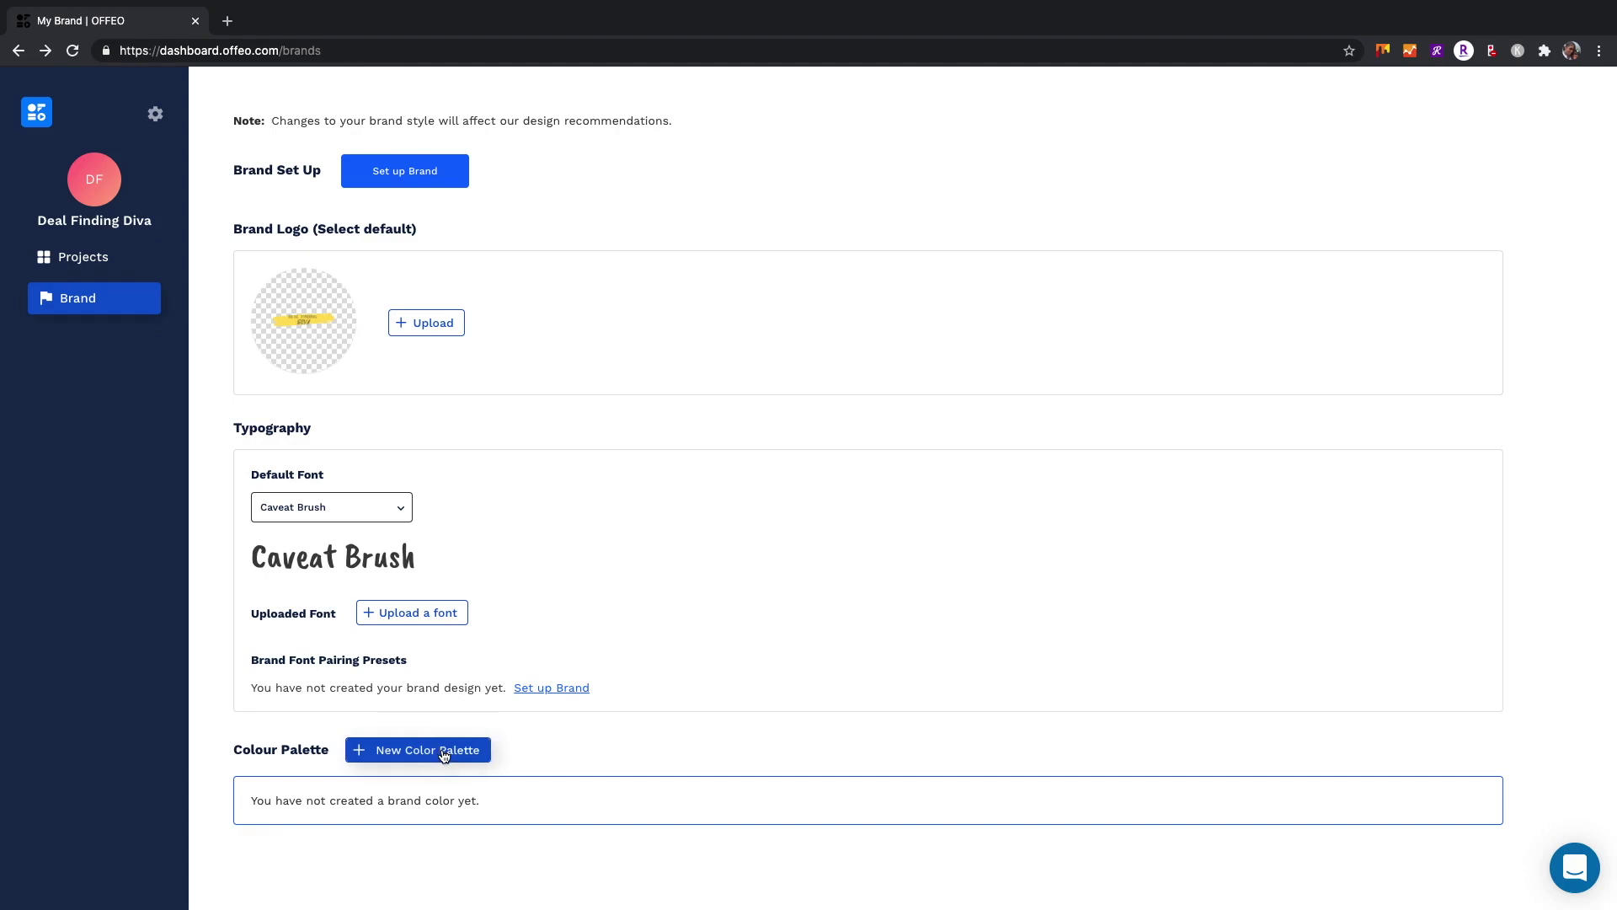
Step: Create a new brand colour palette and add a first swatch in blue-violet
click(443, 752)
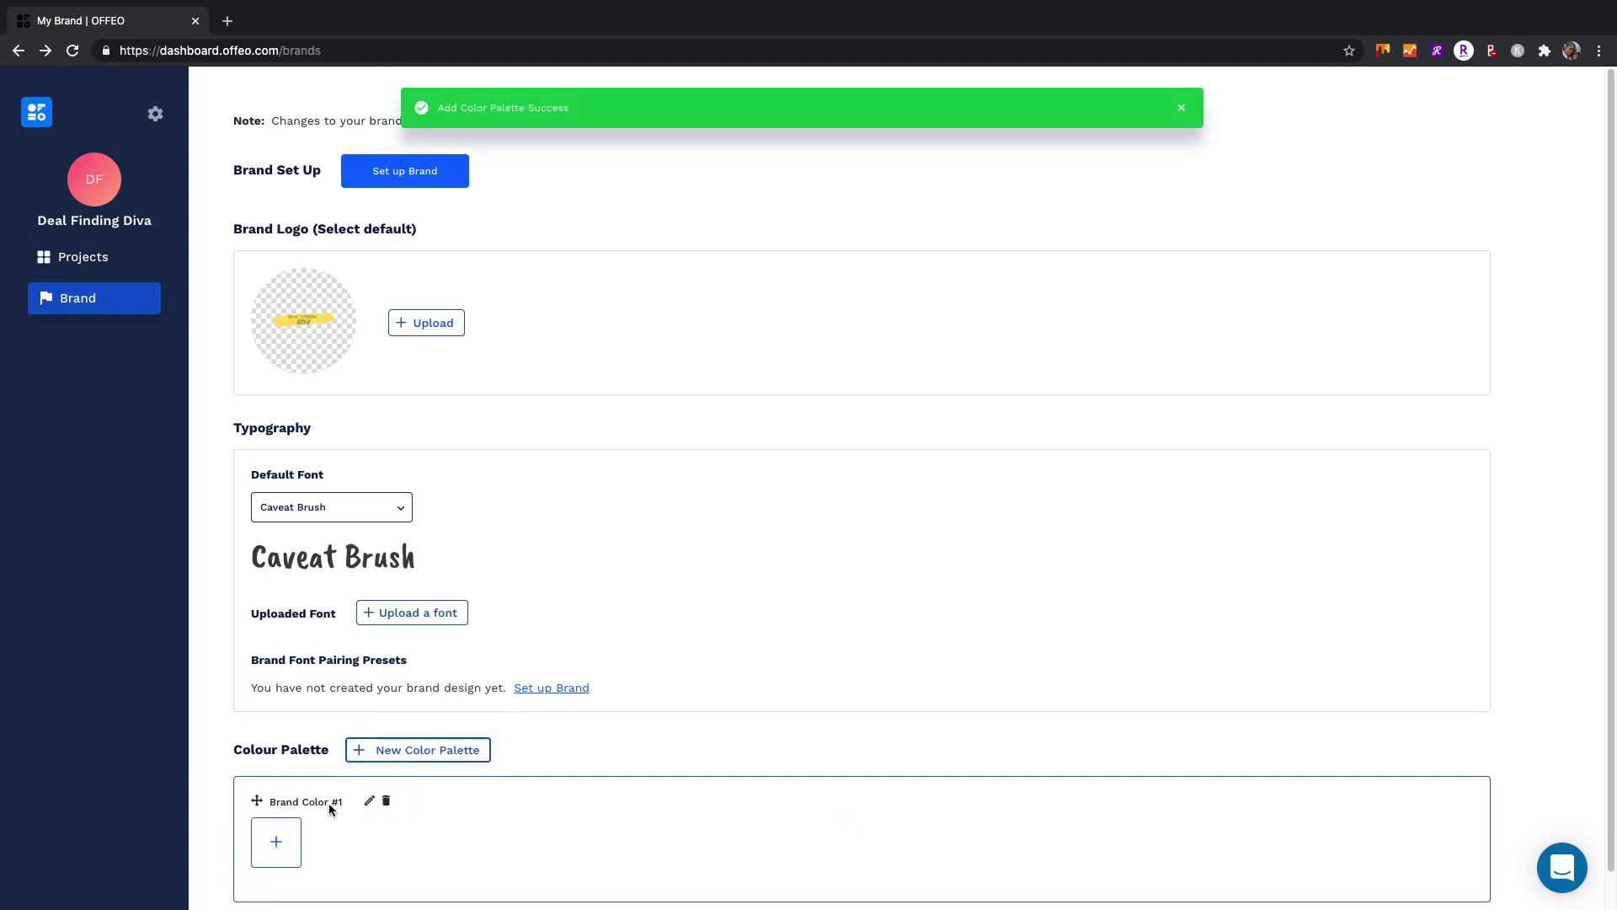
click(273, 838)
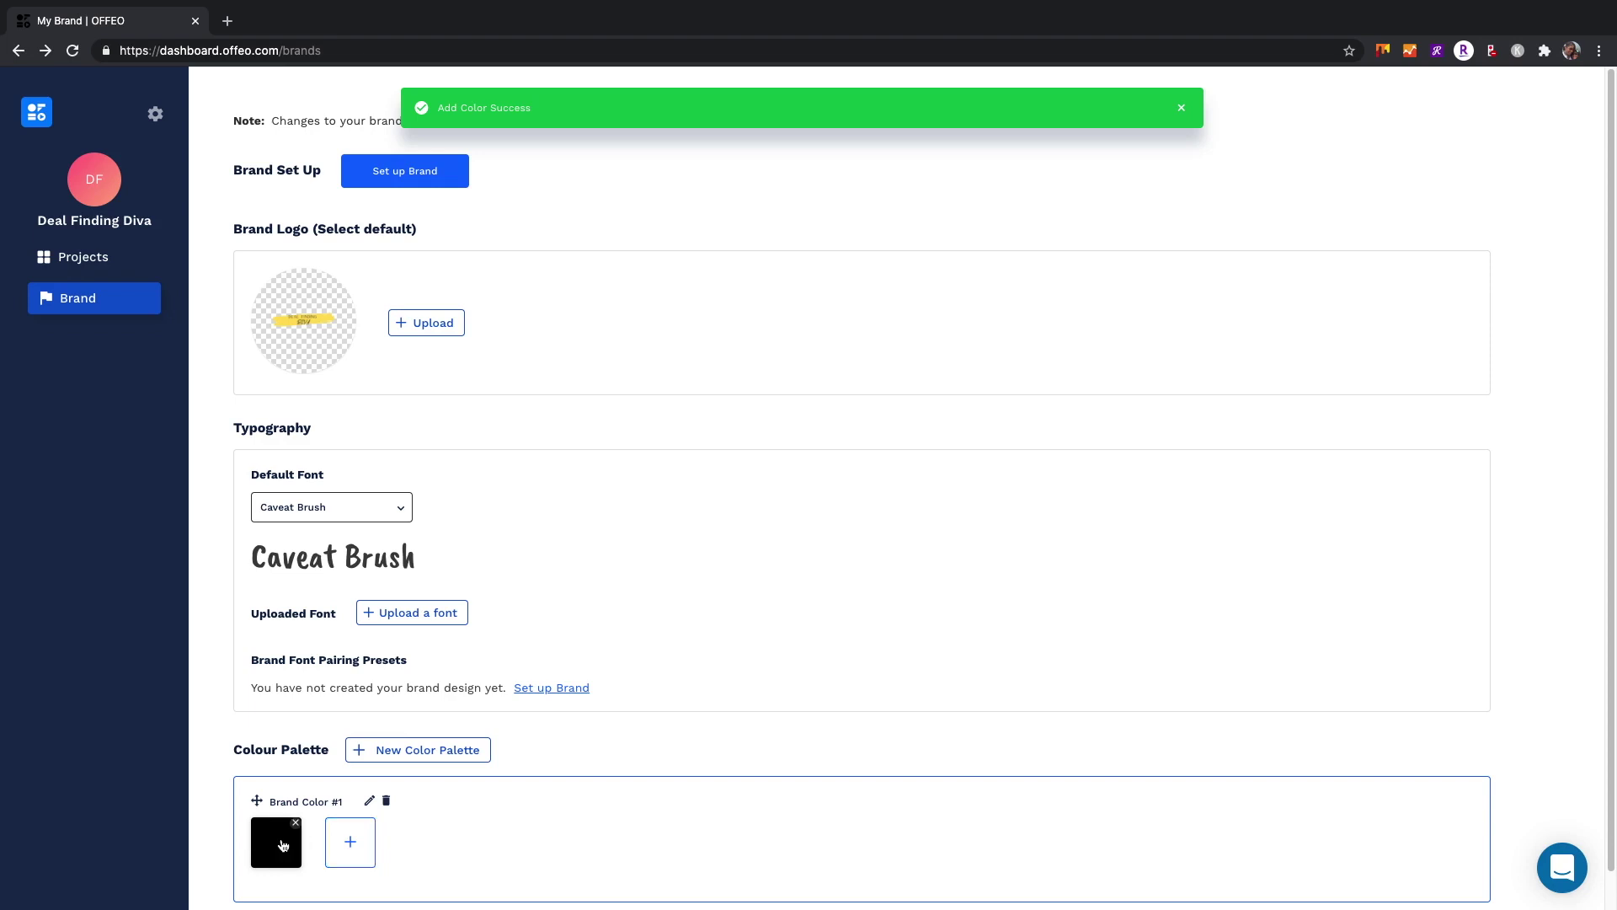
click(282, 841)
scroll(474, 805, down, 1)
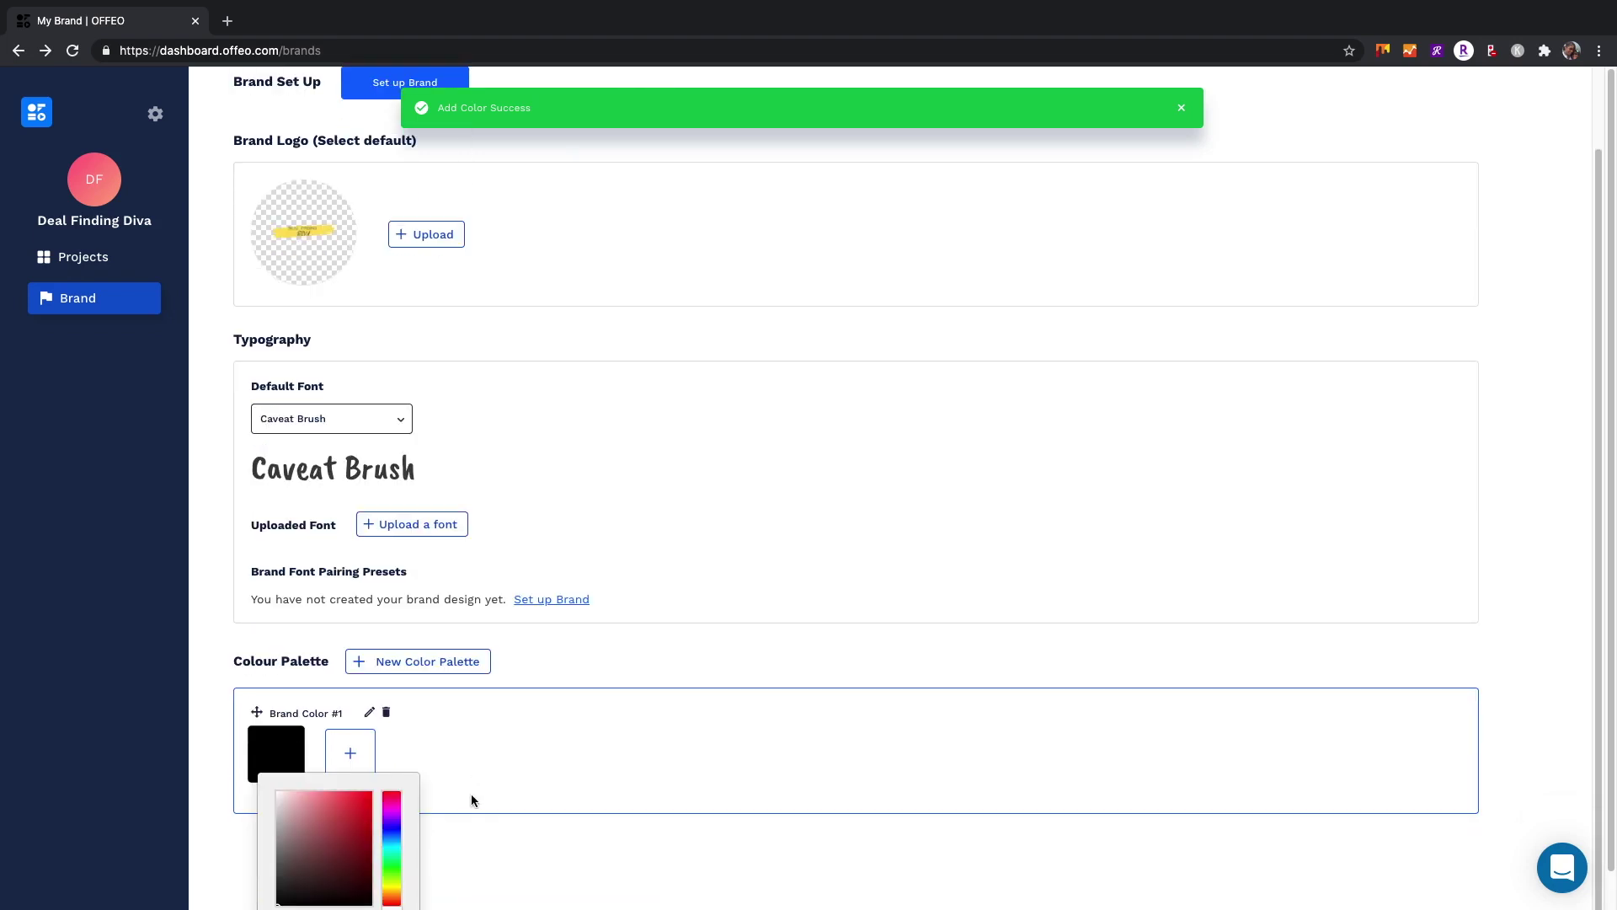
click(392, 835)
click(326, 838)
mouse_move(327, 840)
mouse_down()
mouse_move(329, 854)
mouse_move(339, 819)
mouse_up()
click(472, 740)
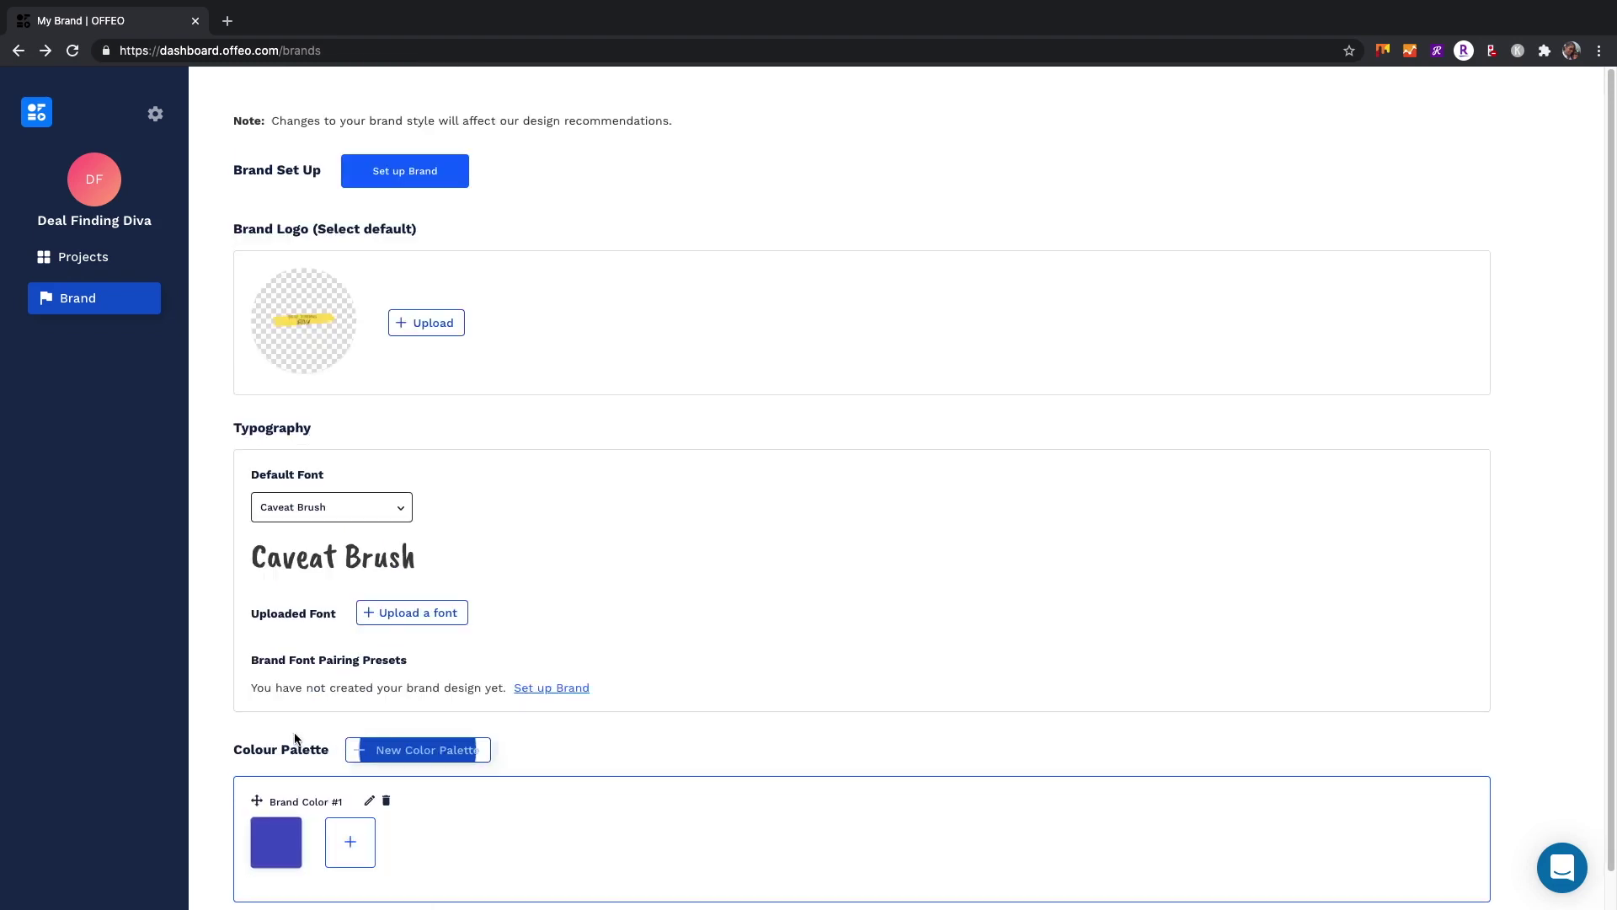
Step: Set the palette's first swatch to the hex colour #39DDE2
click(289, 823)
text(3)
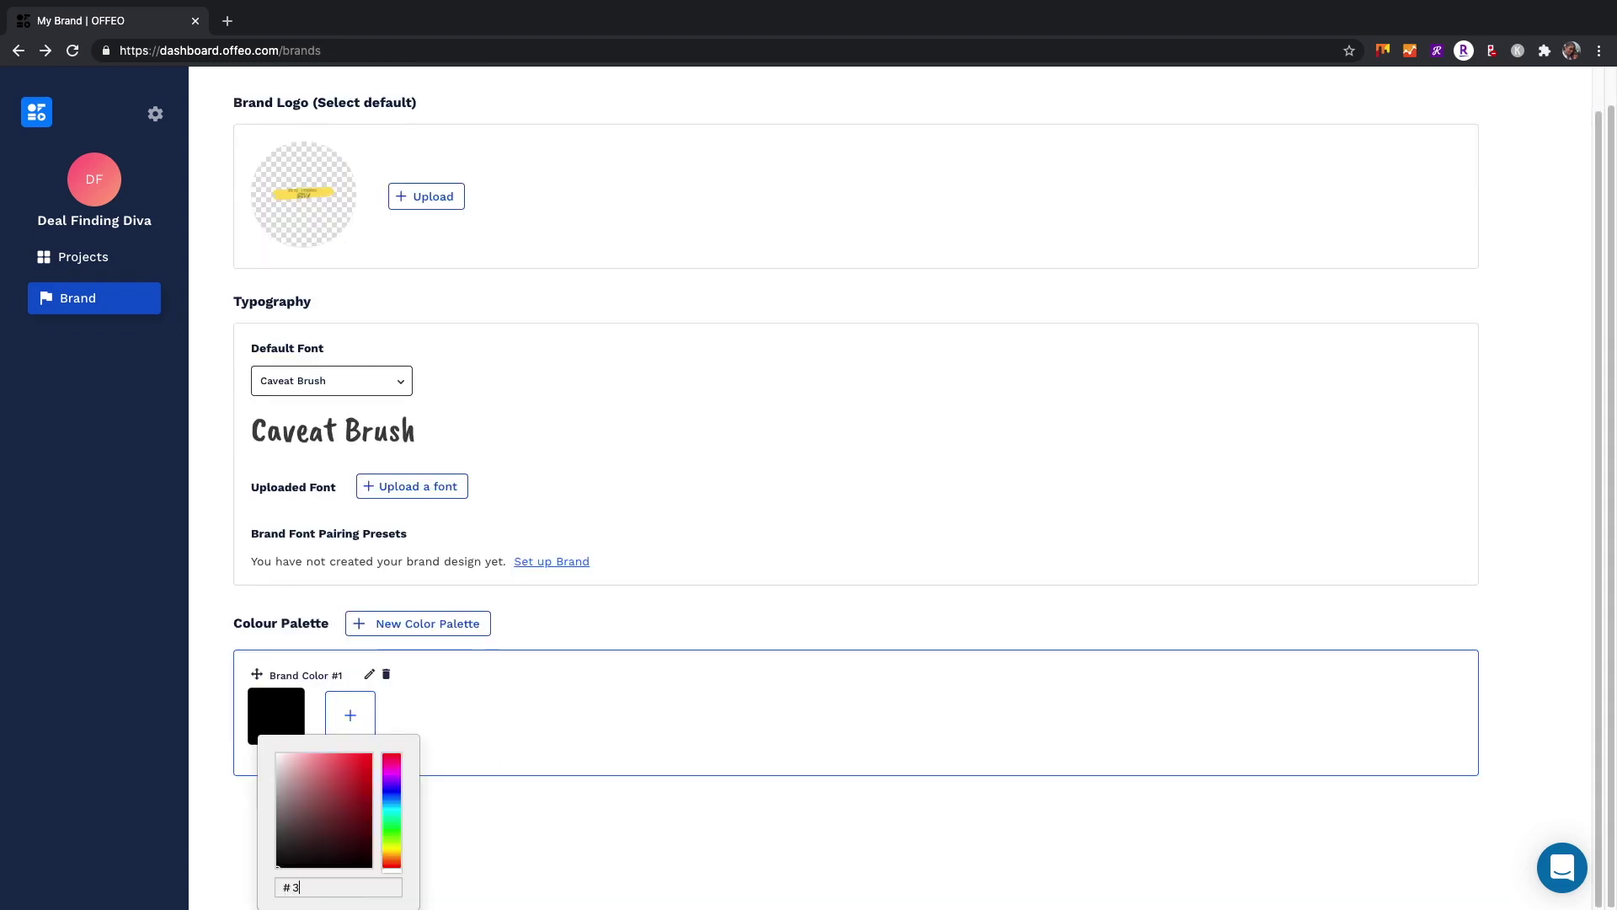
text(9DDE2)
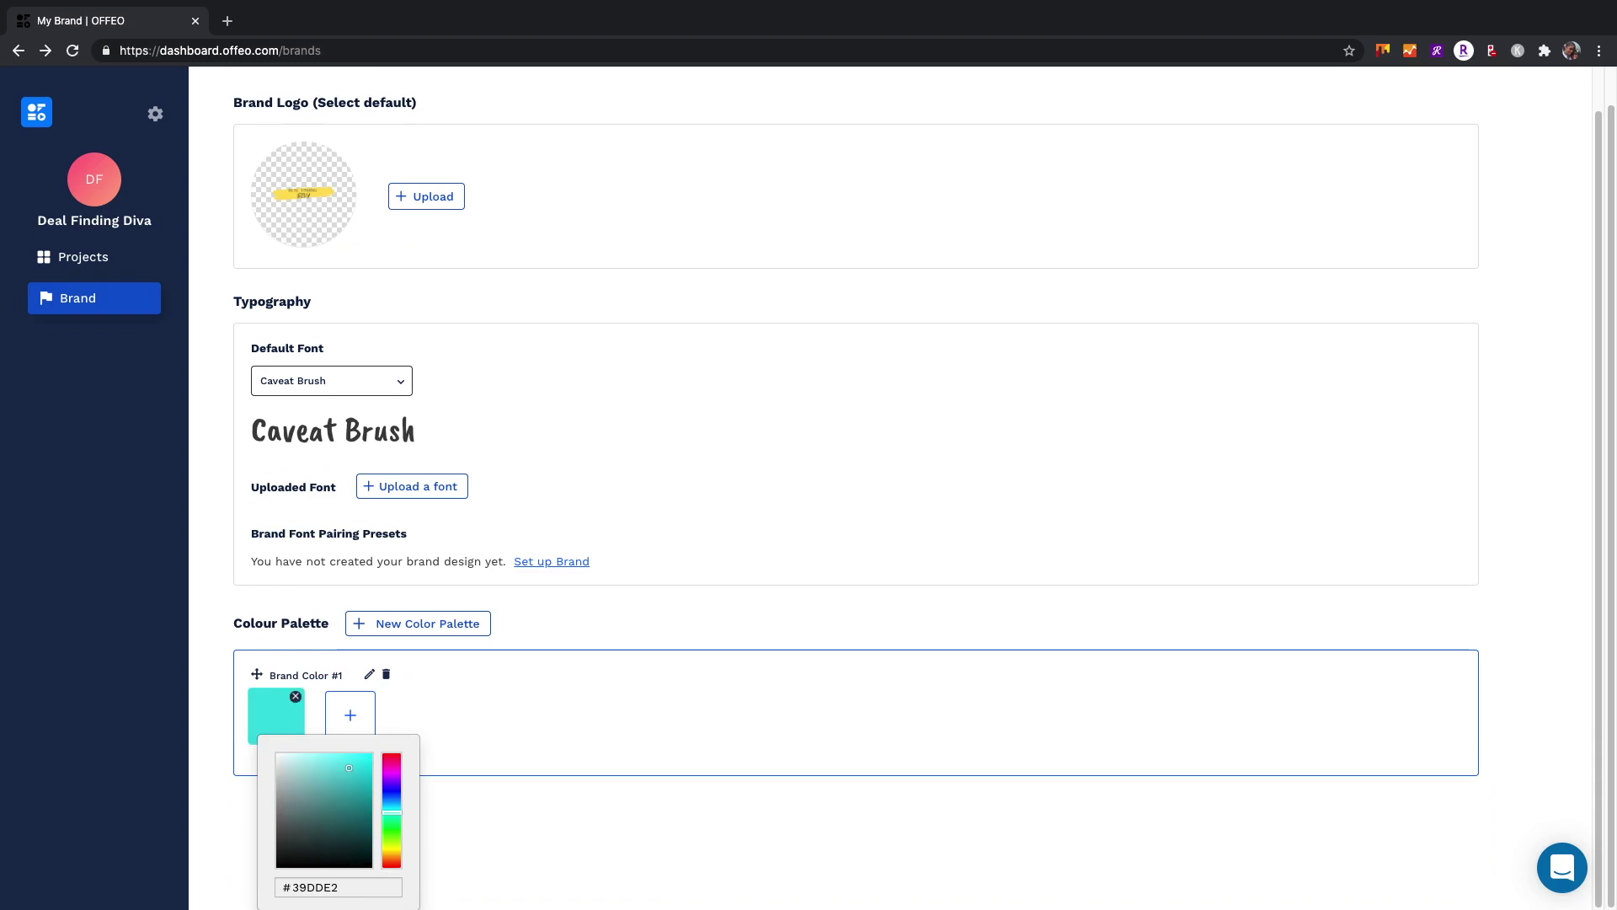
Step: Add a second swatch to the brand colour palette and open its colour picker
click(350, 715)
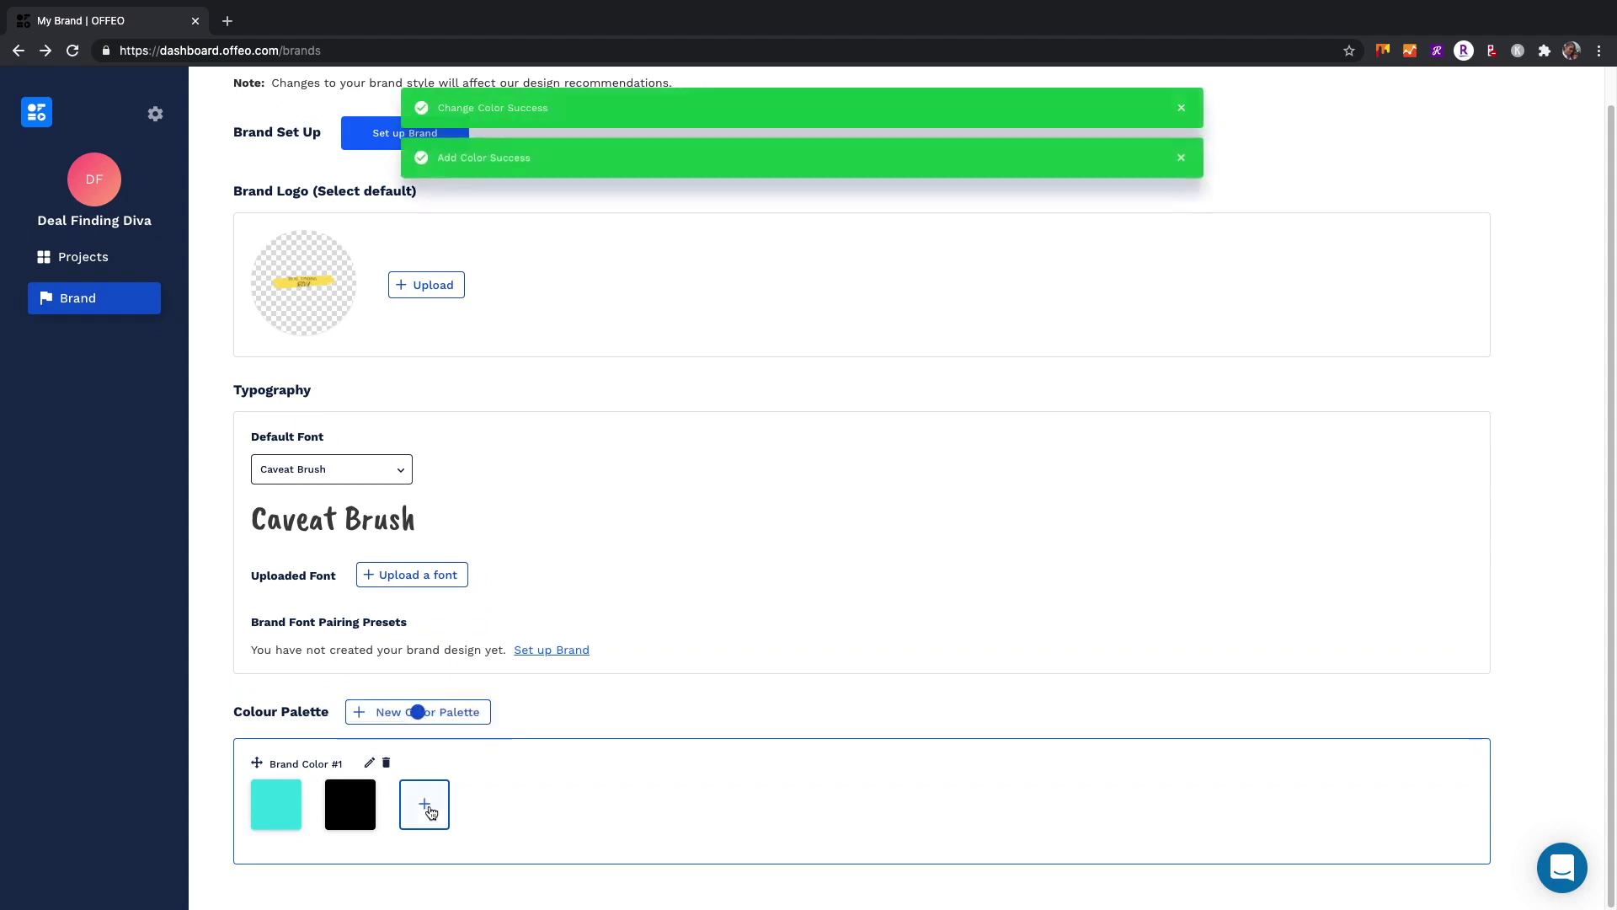
click(352, 809)
scroll(613, 812, down, 2)
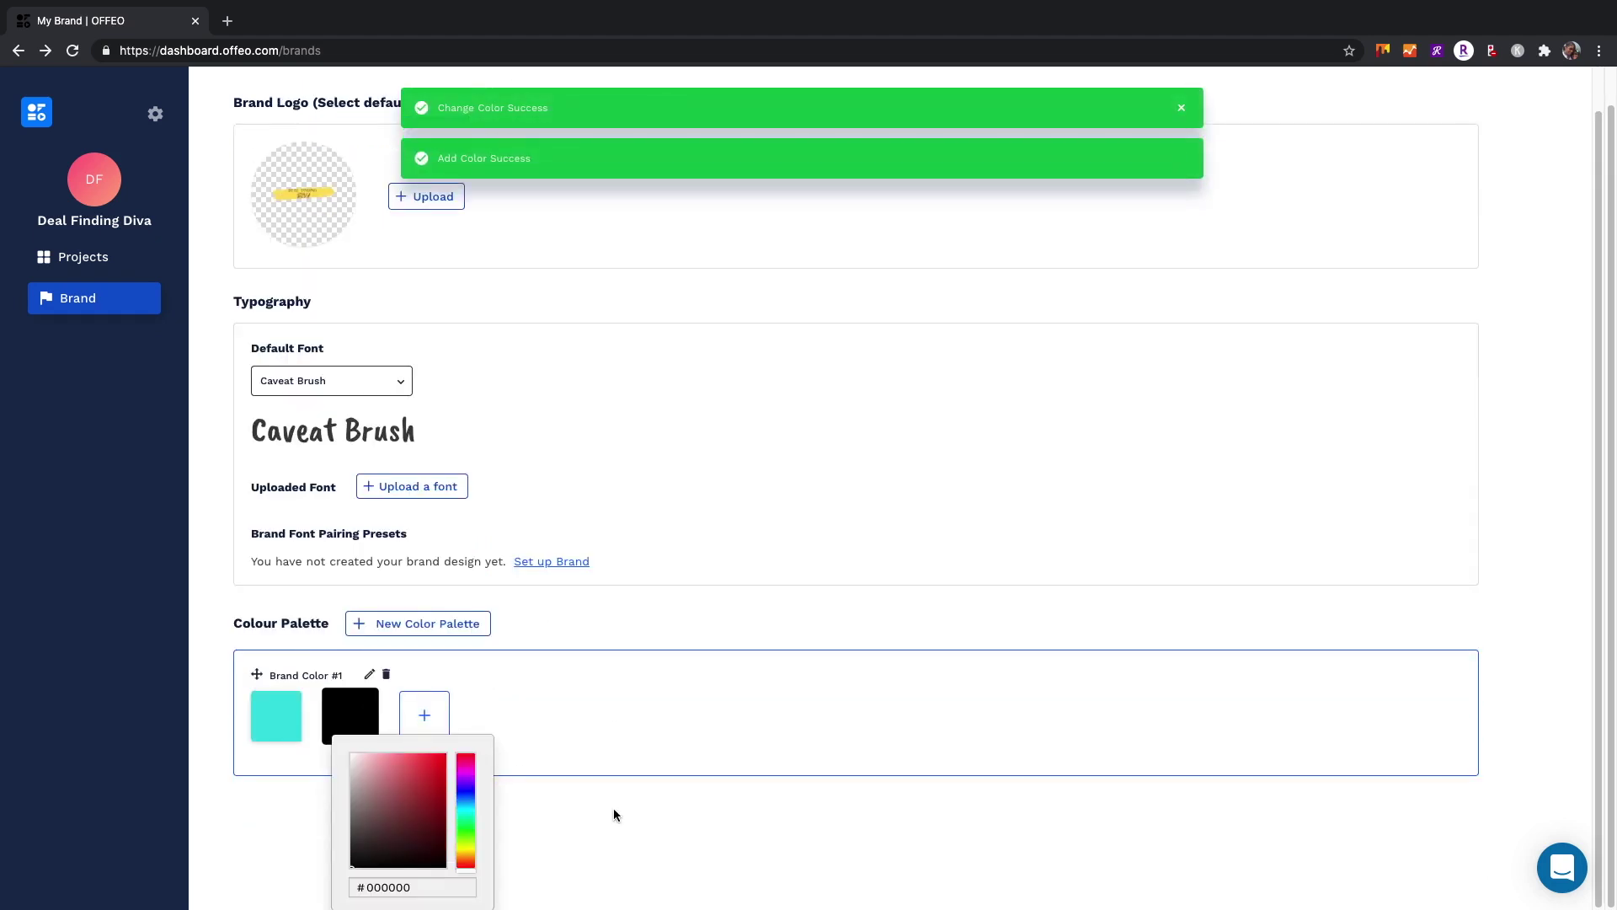
click(552, 561)
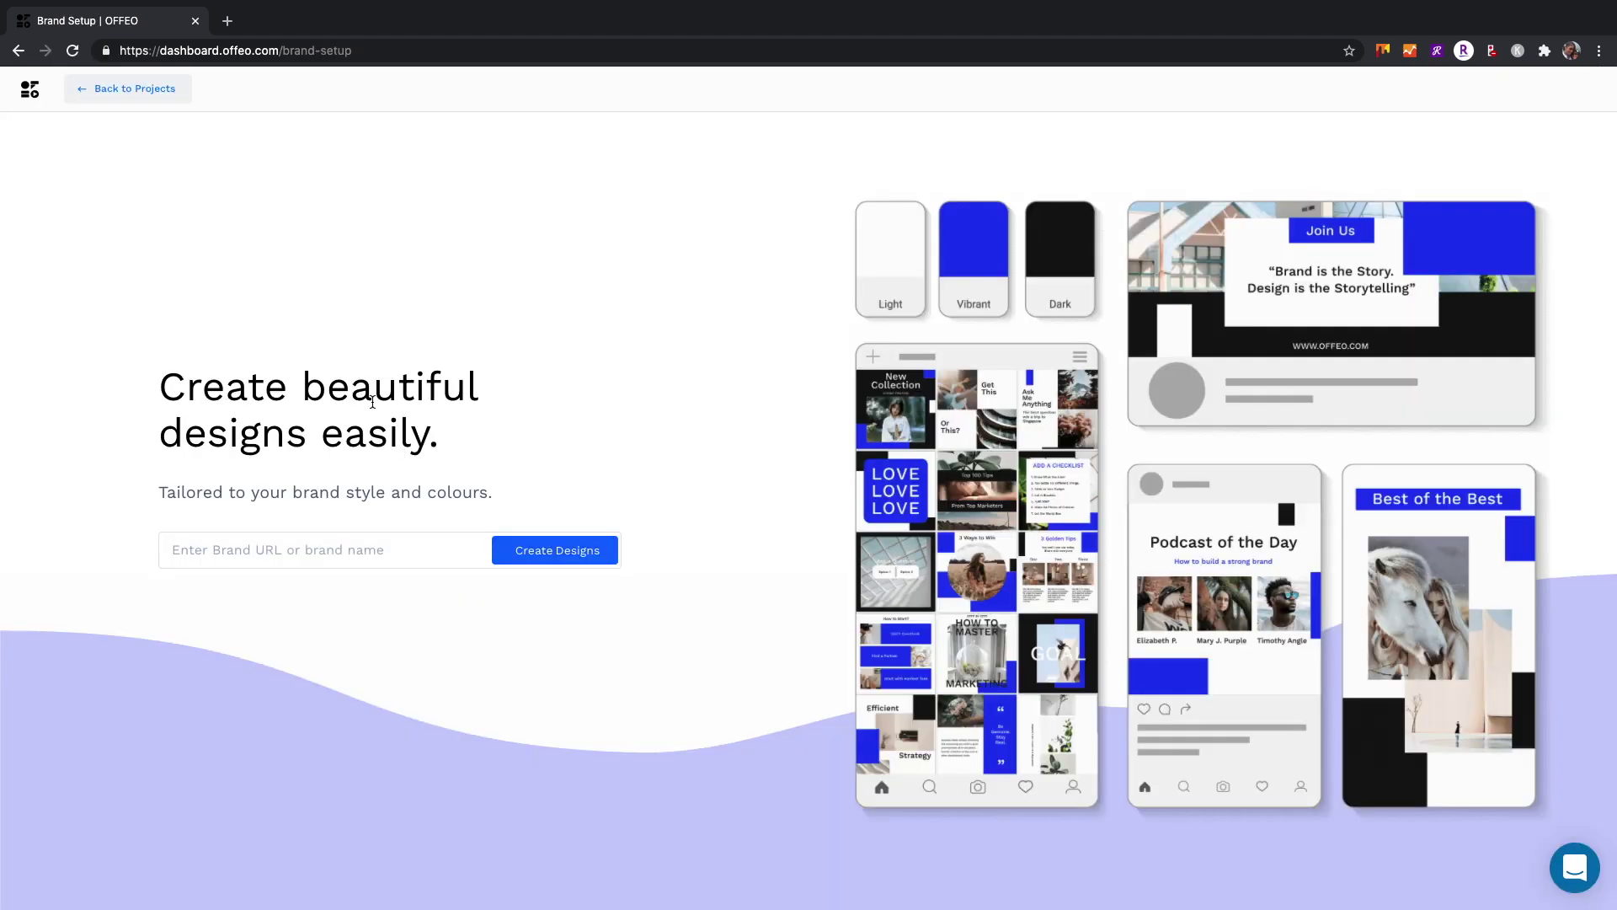
click(337, 550)
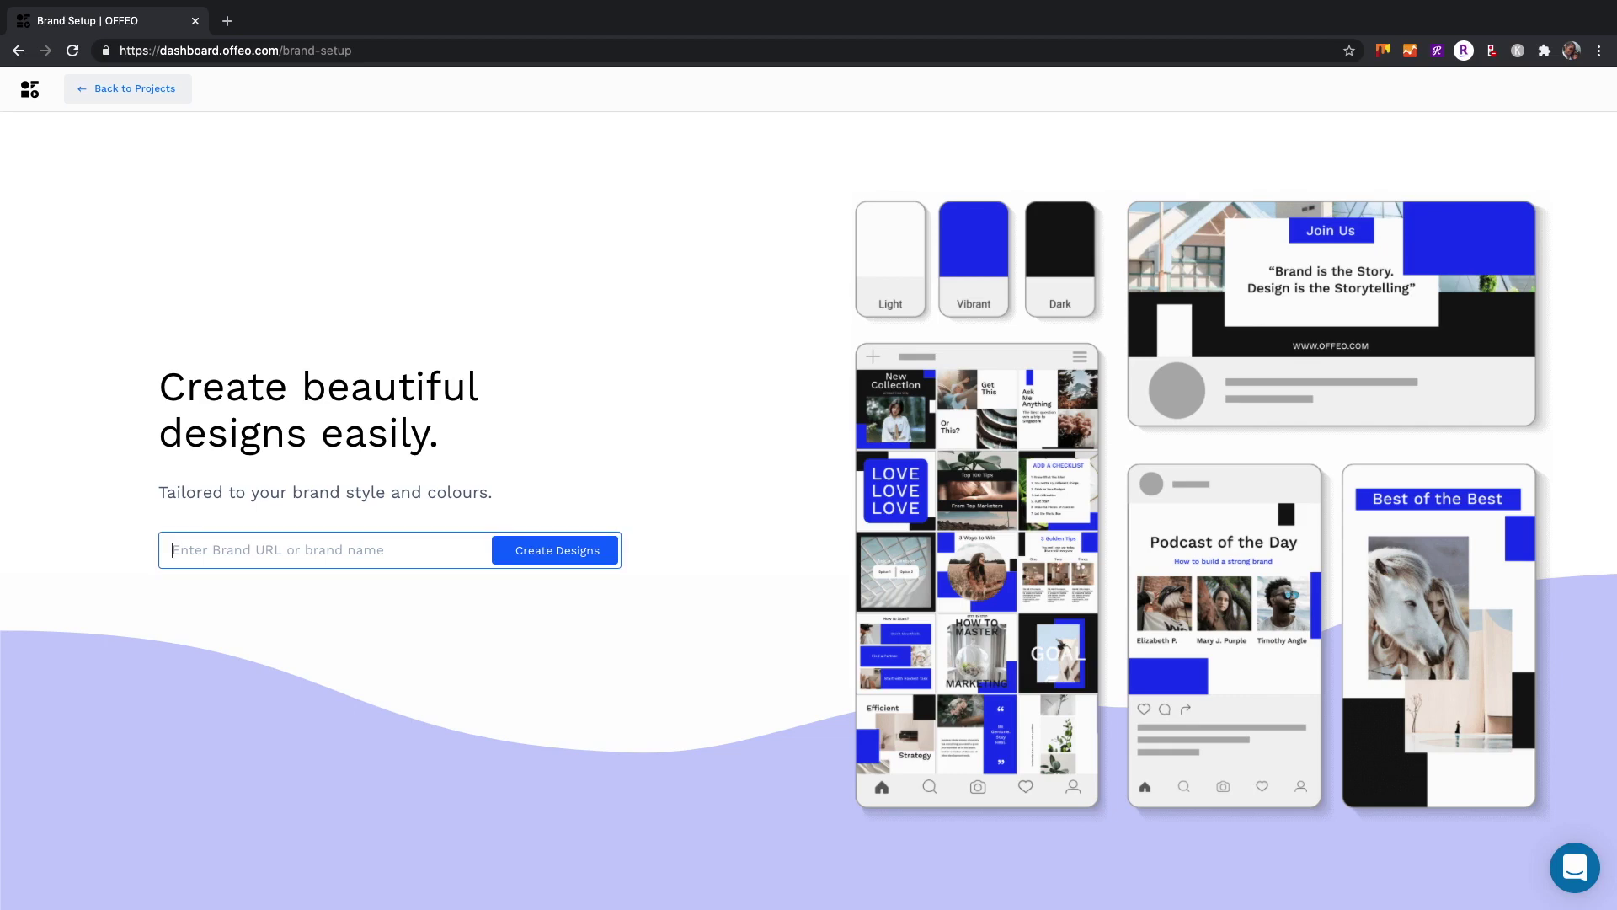
text(www.)
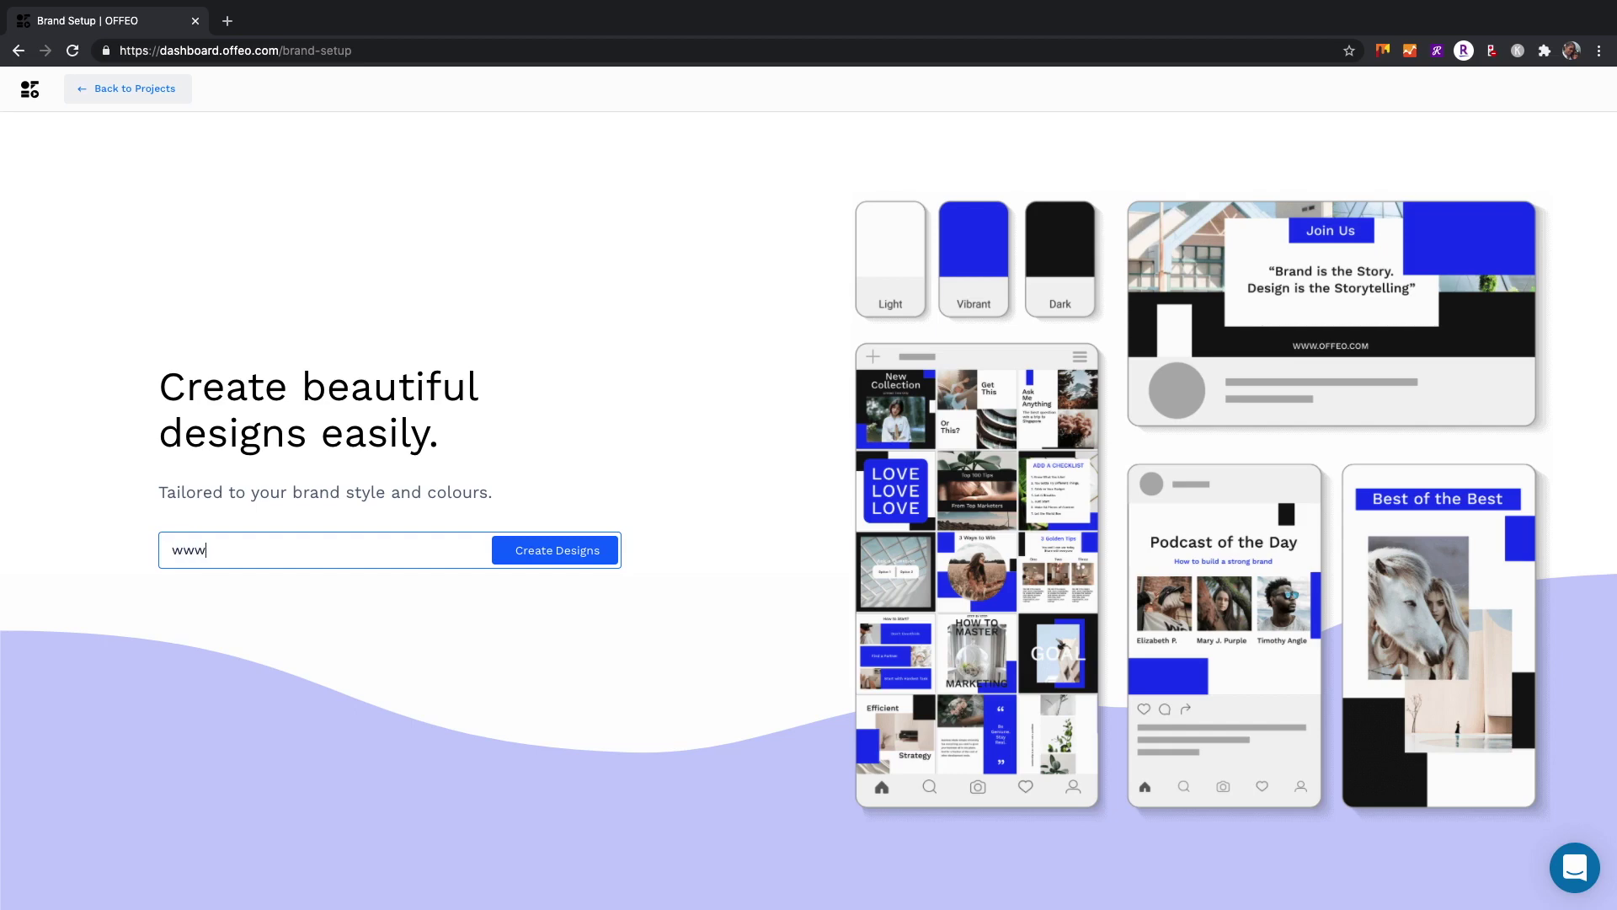
text(dealfindingdiva.com)
click(509, 556)
Step: Set the vibrant brand colour to #39DDE2 in the brand style choices
click(346, 293)
text(39)
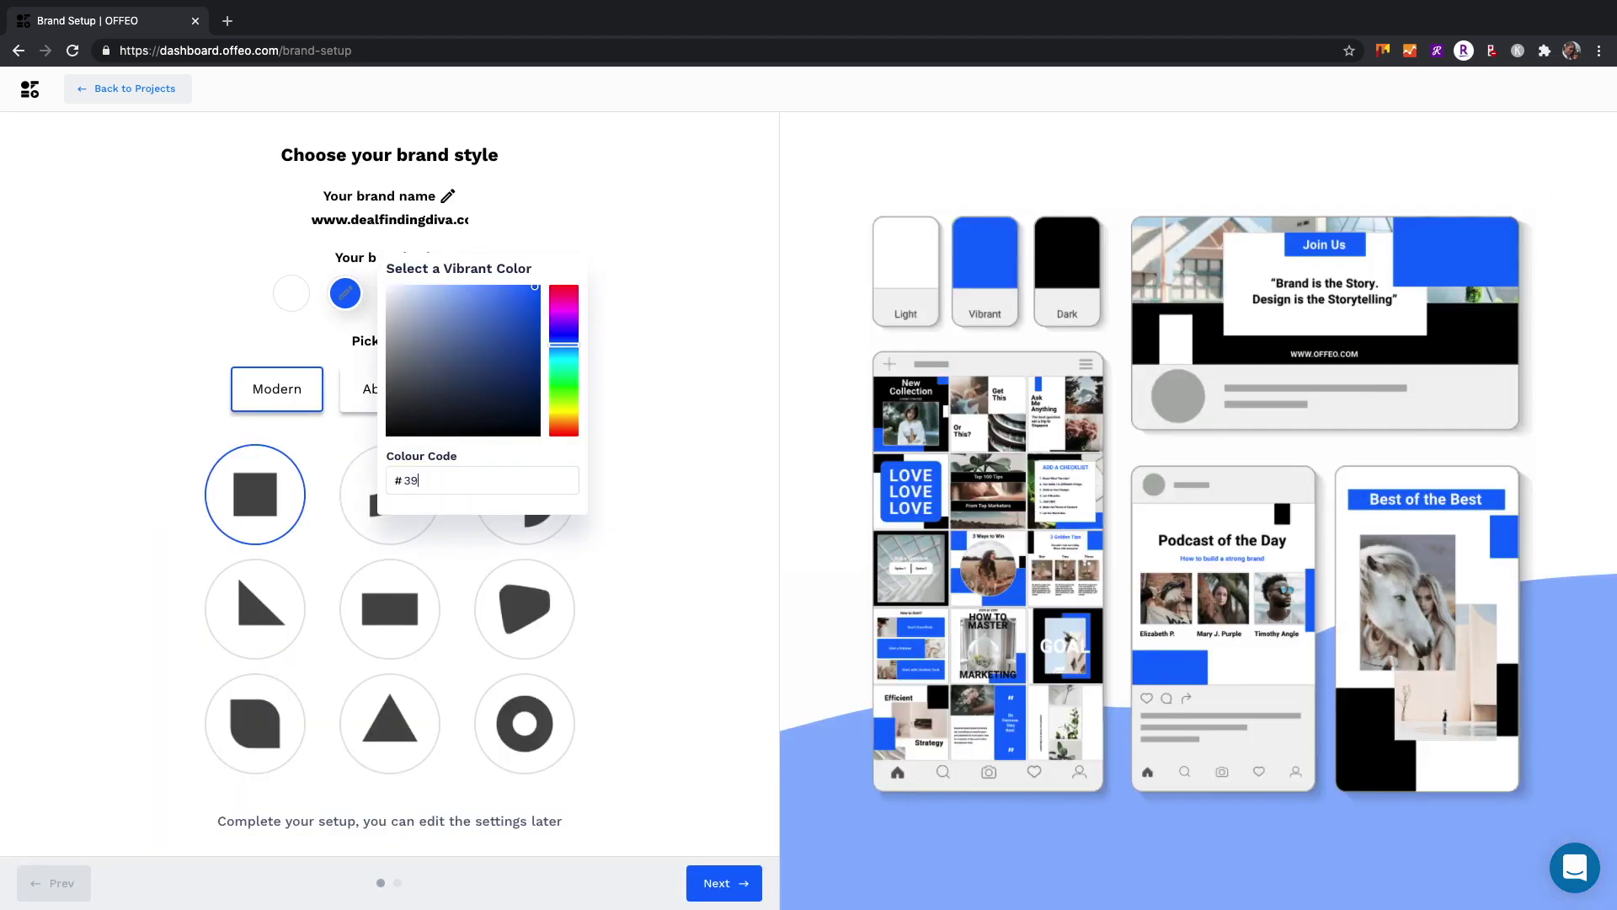
text(DDE2)
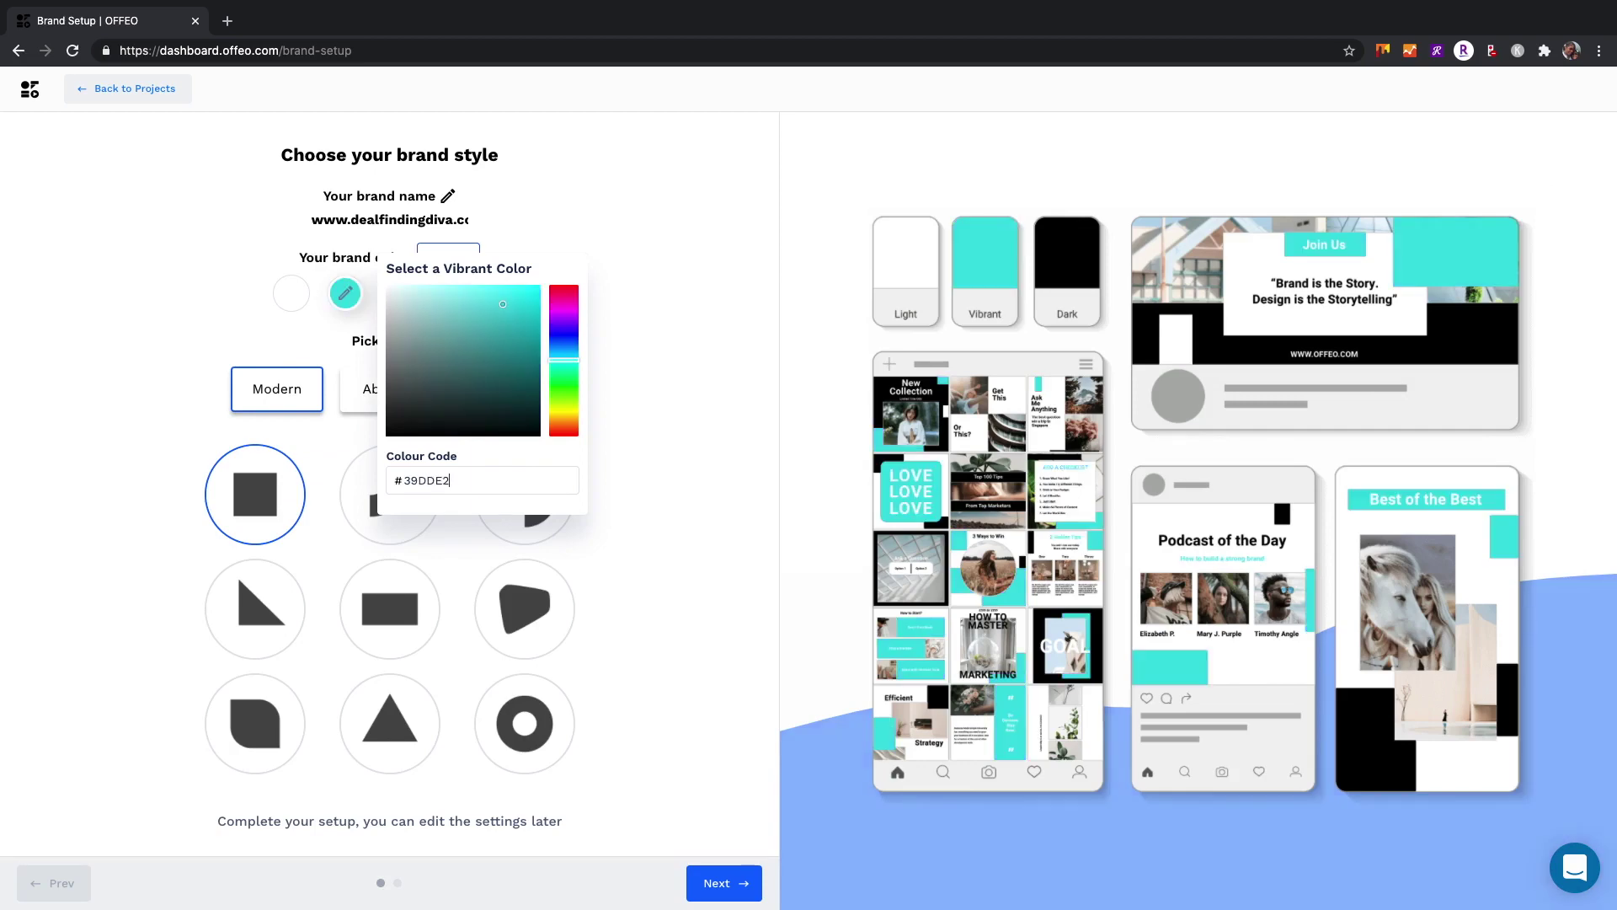
click(626, 377)
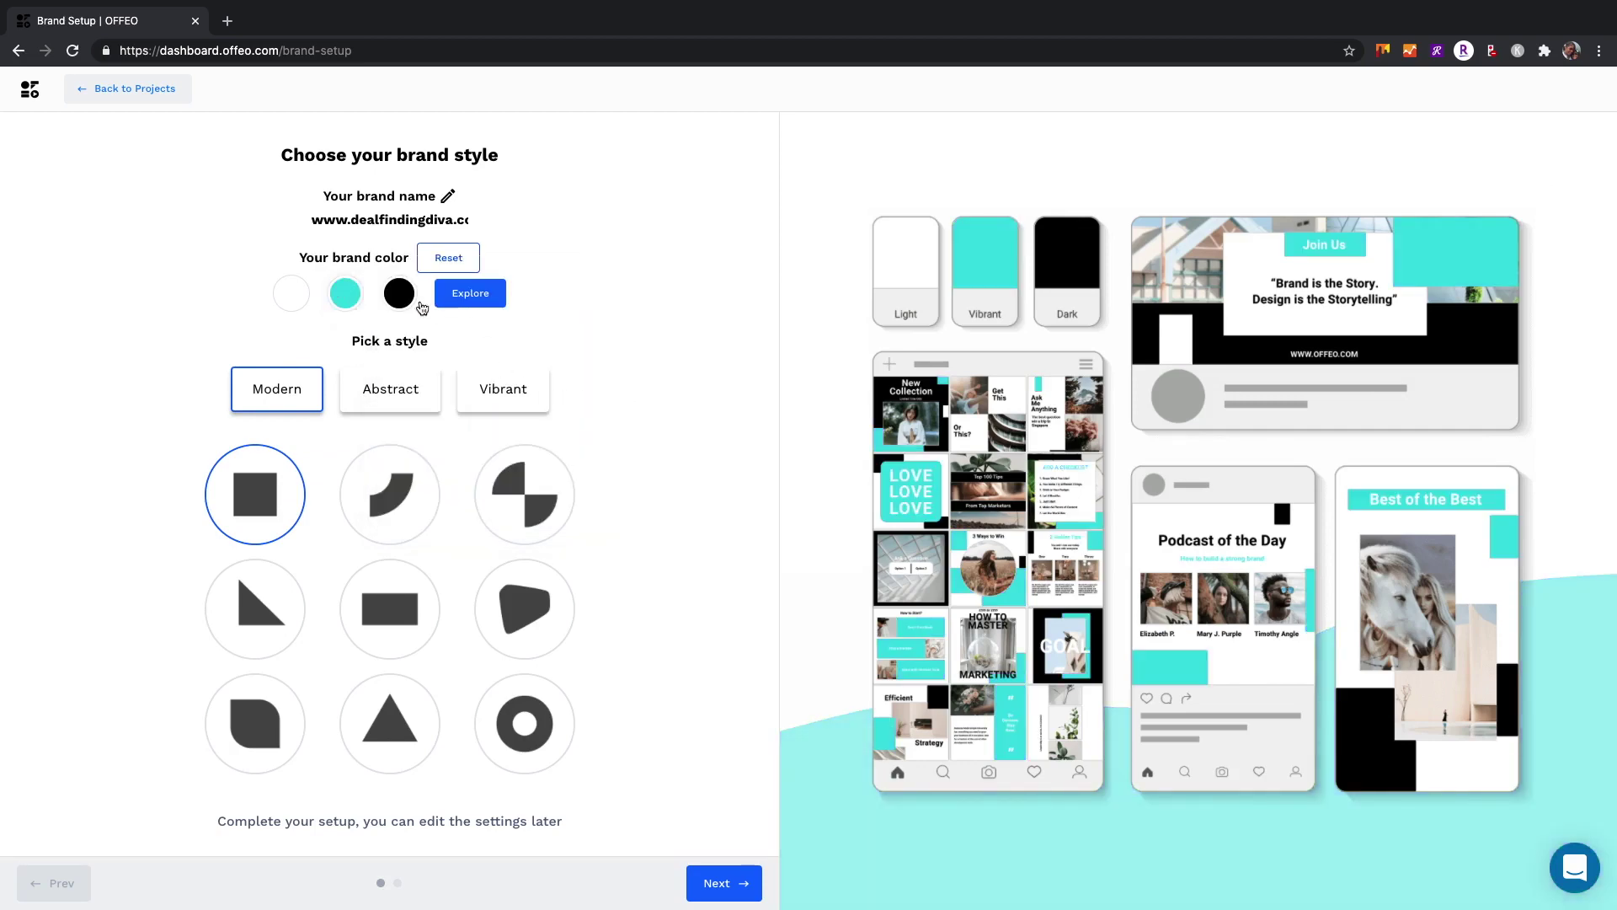
Step: Replace the black brand colour with a yellow whose hex code begins with F8E2
click(399, 295)
drag(512, 478, 453, 477)
text(F8E2)
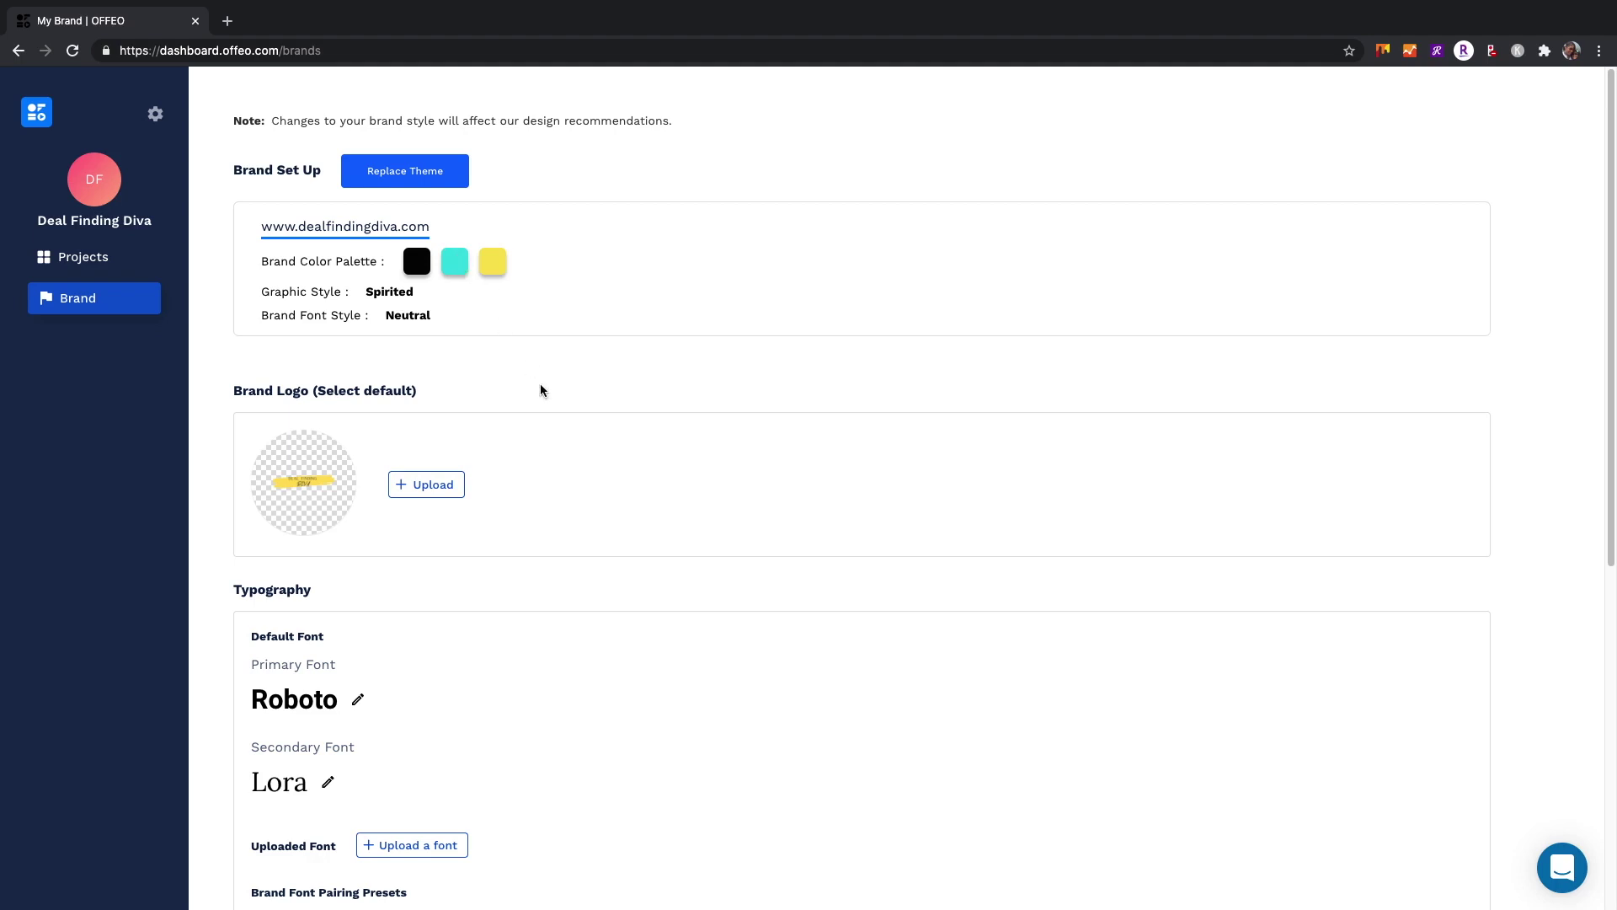
Step: Review the brand settings, return to the projects and start a new video with Smart Create
scroll(544, 410, down, 4)
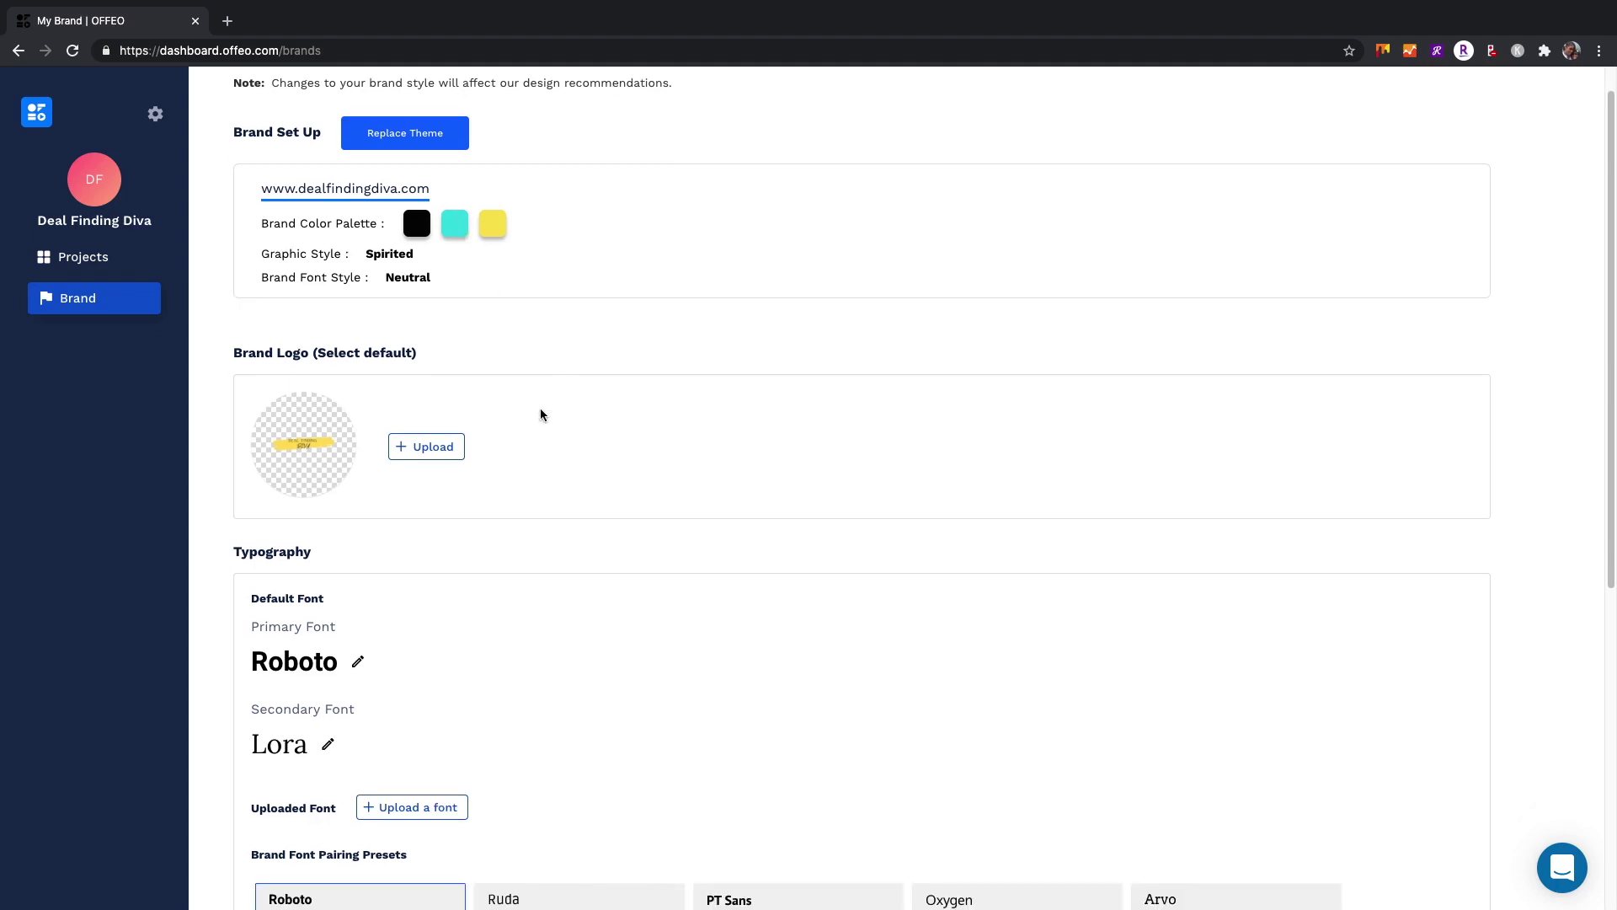
scroll(536, 418, down, 3)
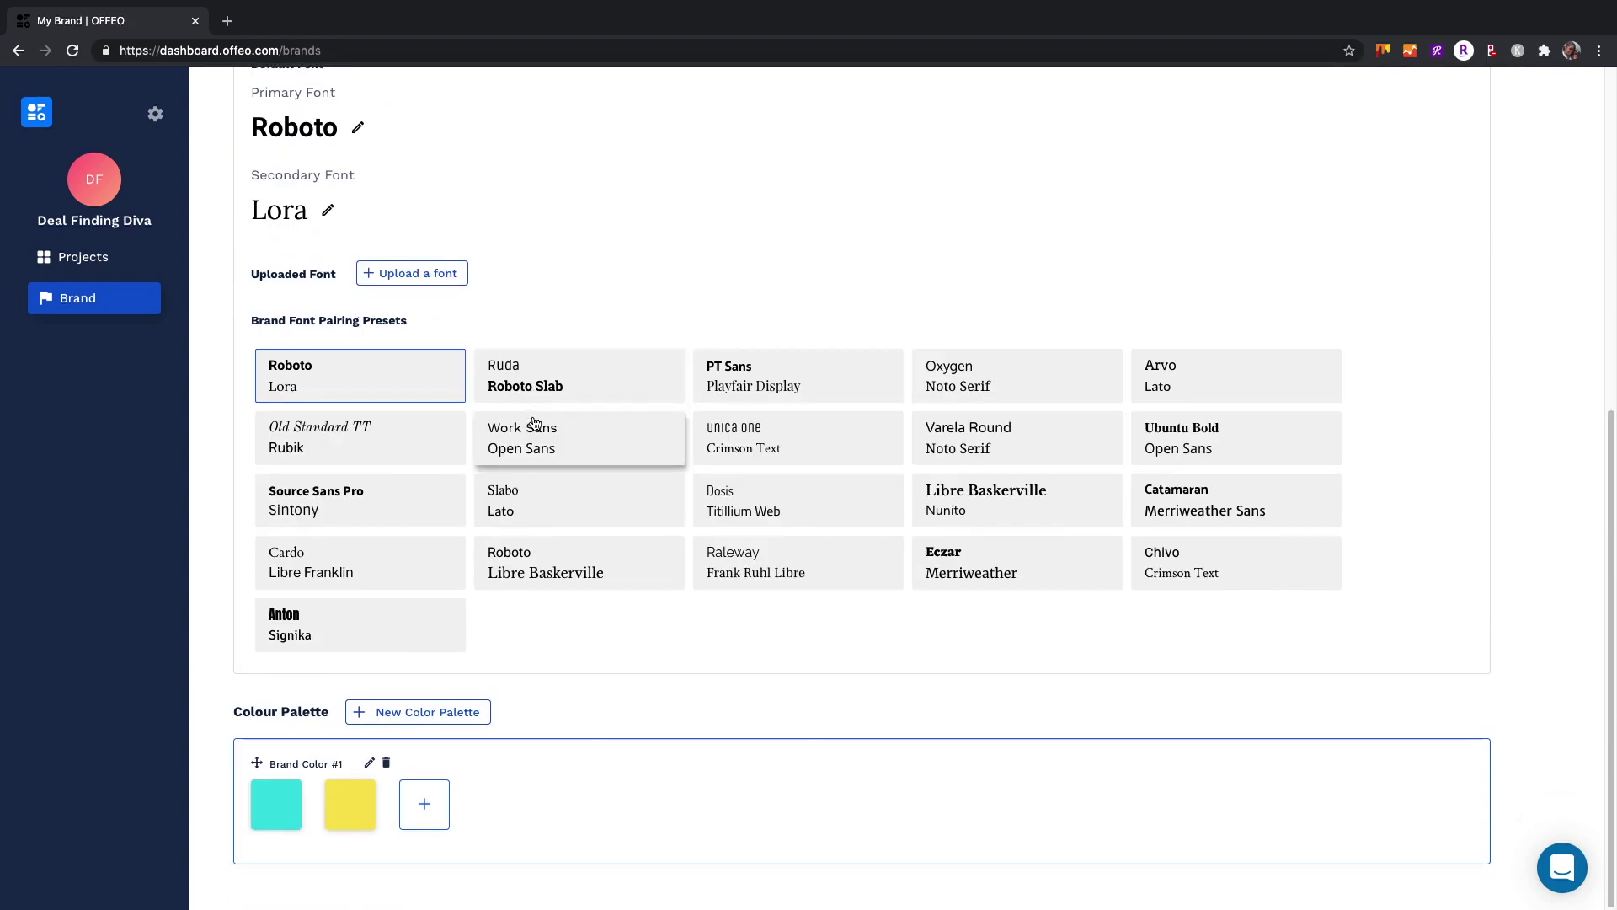
scroll(533, 422, up, 7)
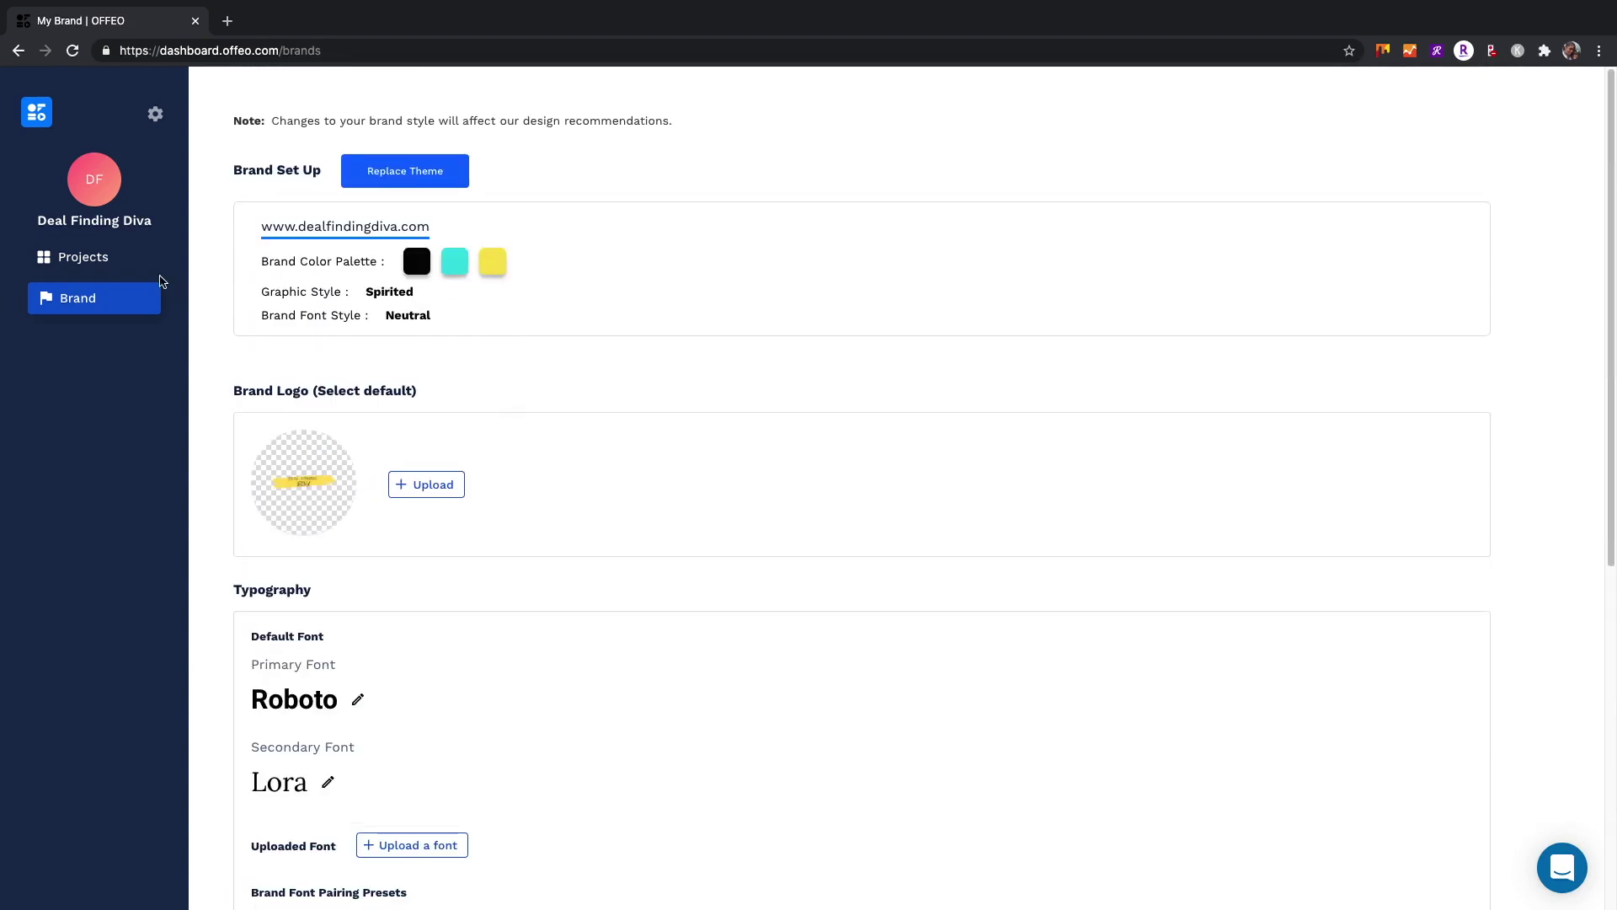
click(91, 259)
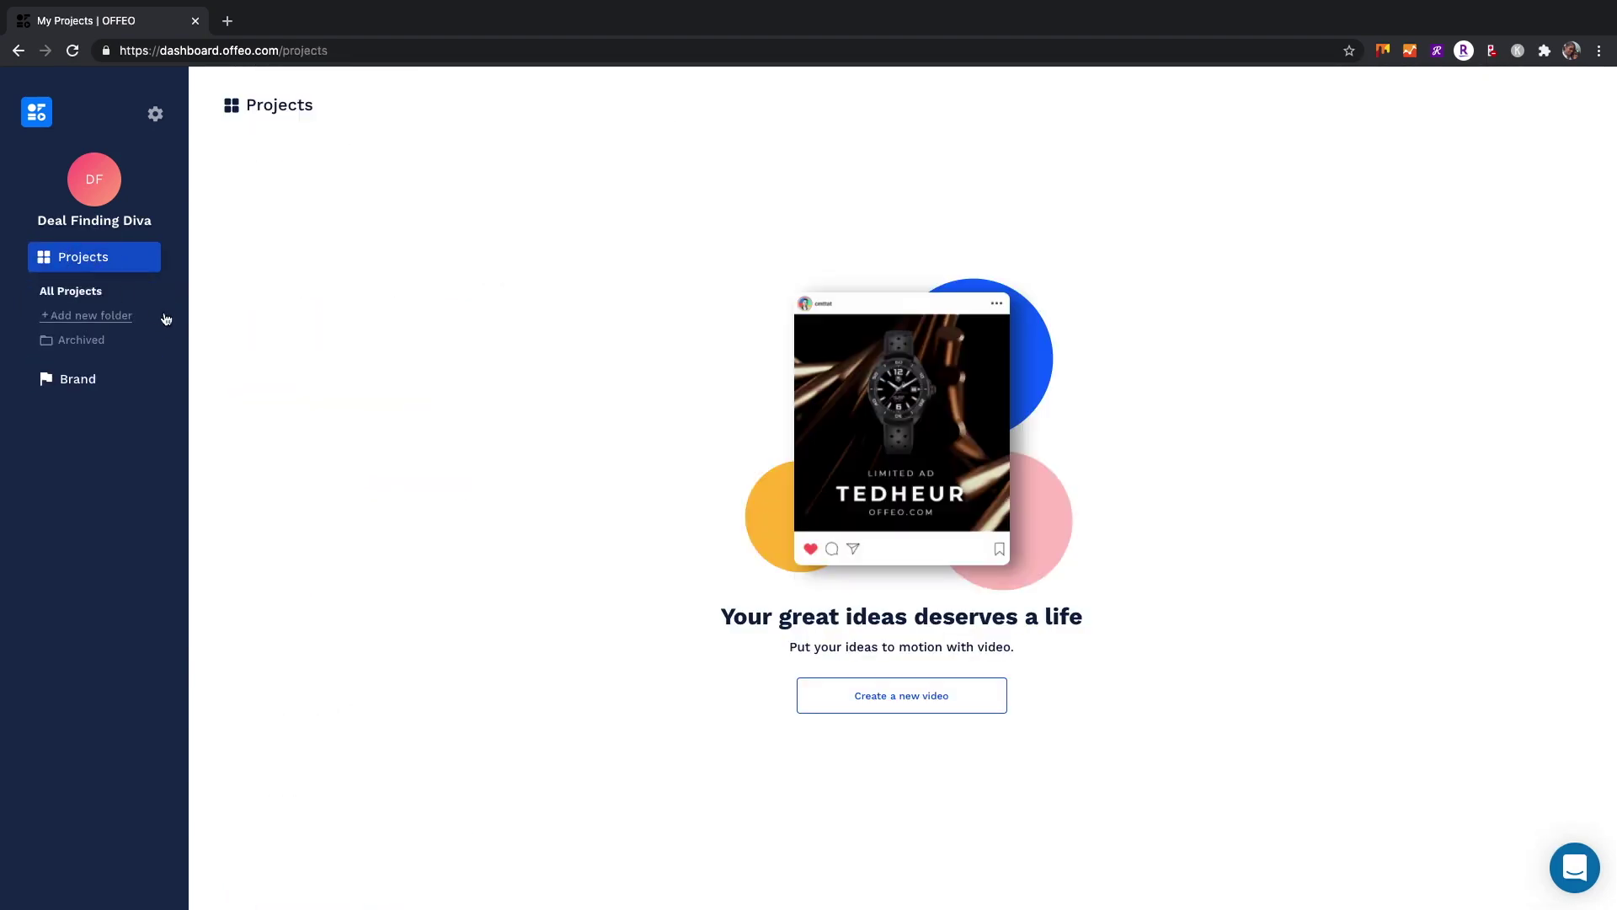
click(888, 703)
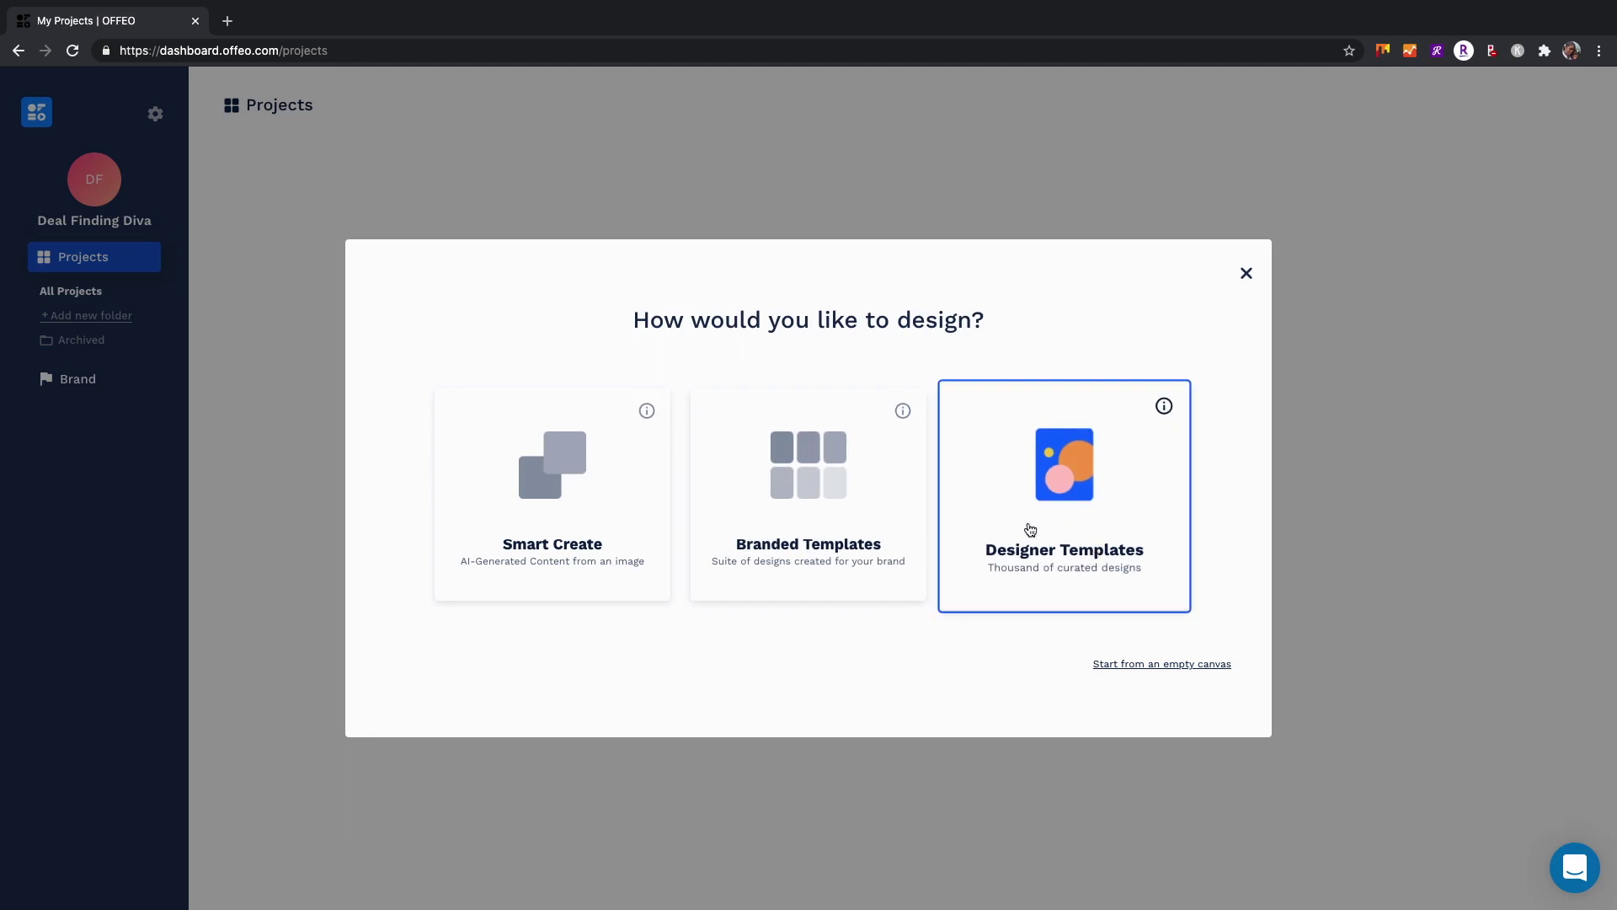
click(588, 493)
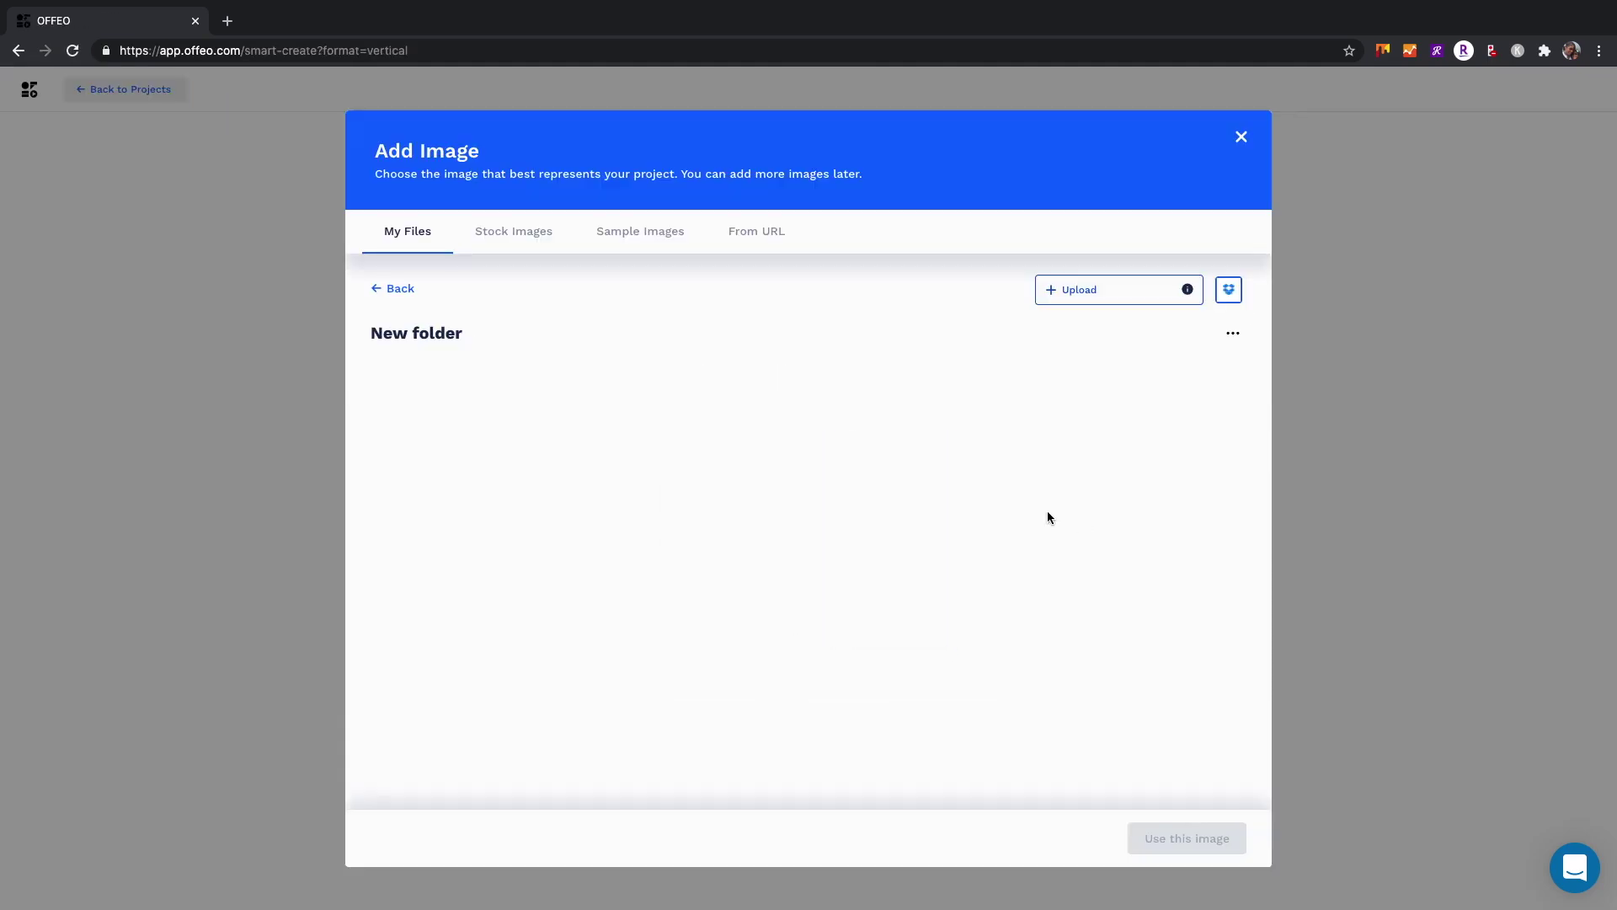
Step: Use the uploaded photo of the woman holding a camera and have its background removed
click(410, 291)
click(533, 377)
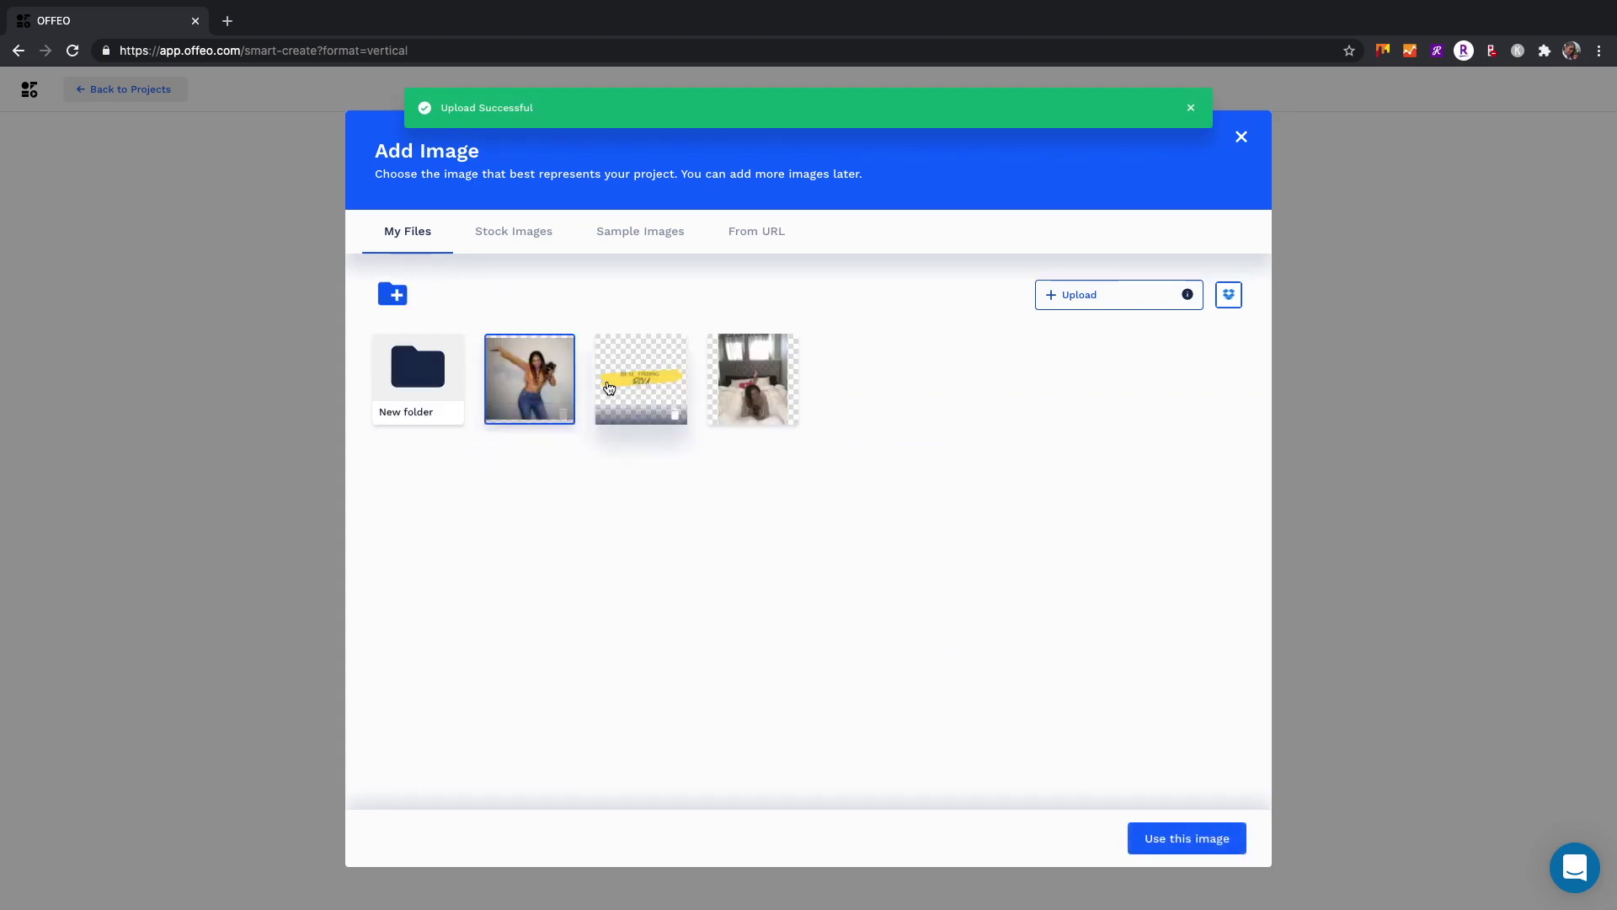
click(1175, 841)
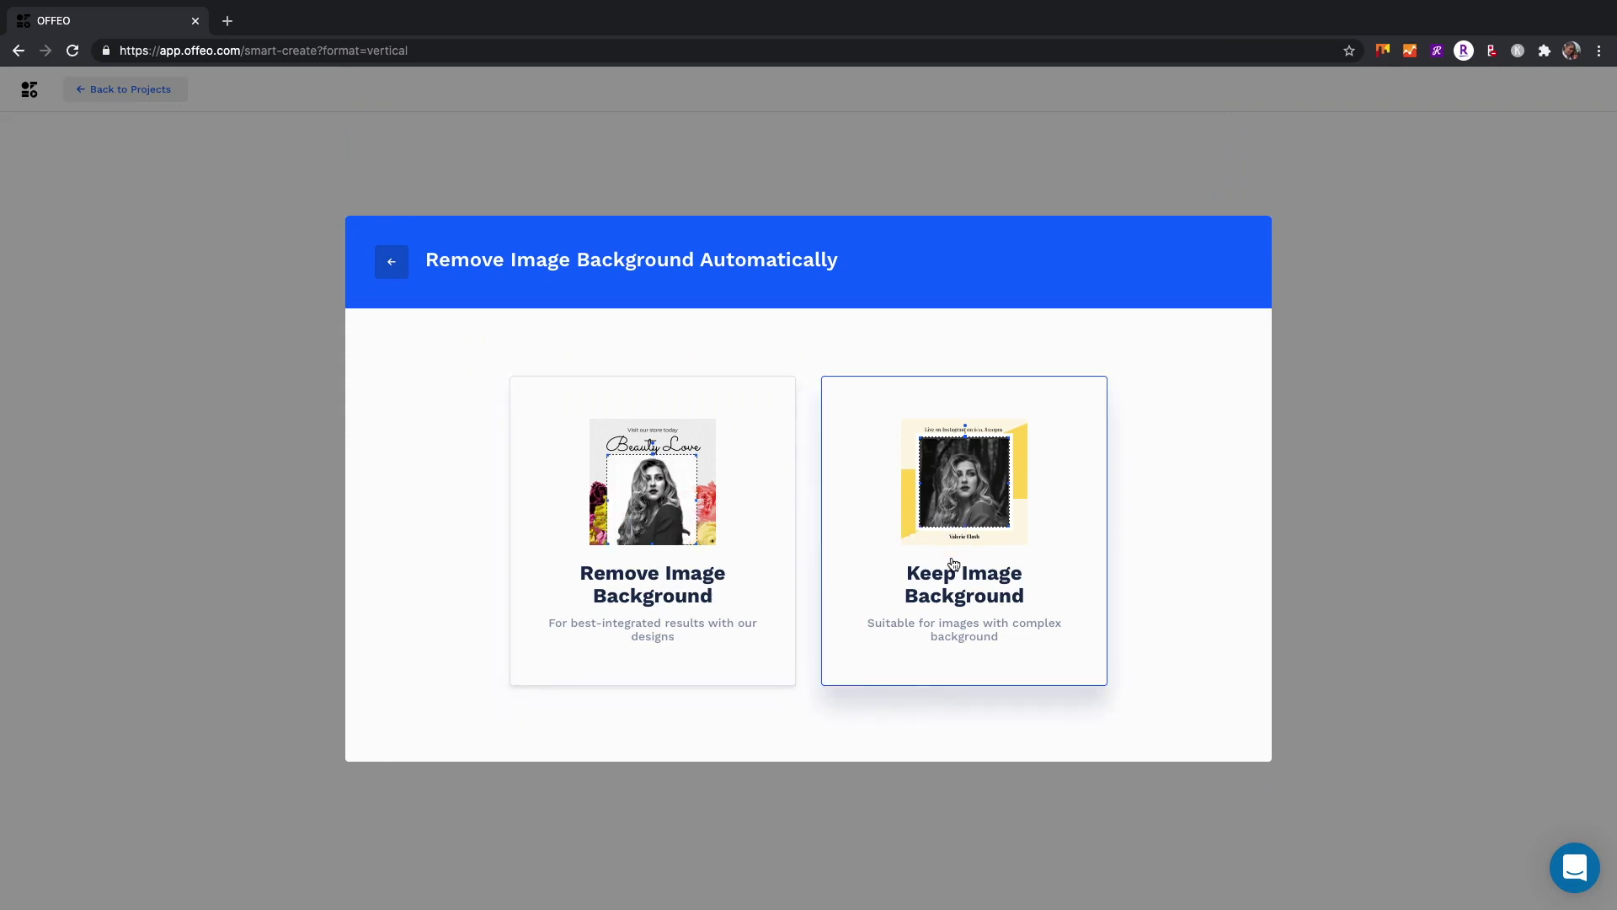
click(749, 572)
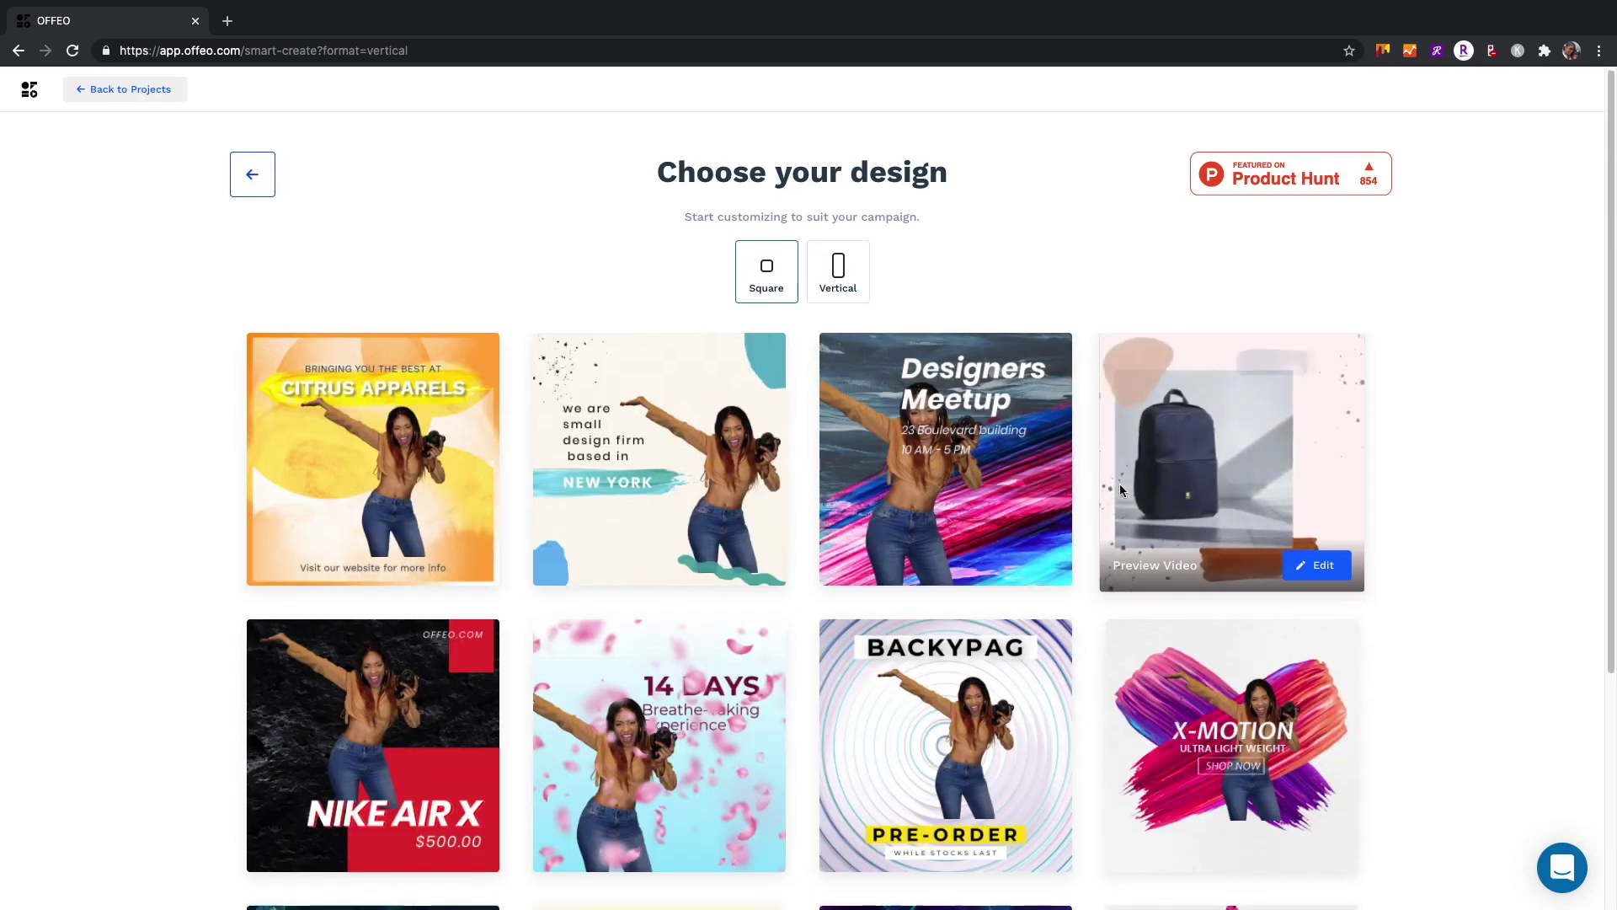
Step: Go to page 2 of the square design suggestions and choose the Award-Winning Instructor design for editing
scroll(1119, 484, down, 2)
scroll(1119, 482, down, 2)
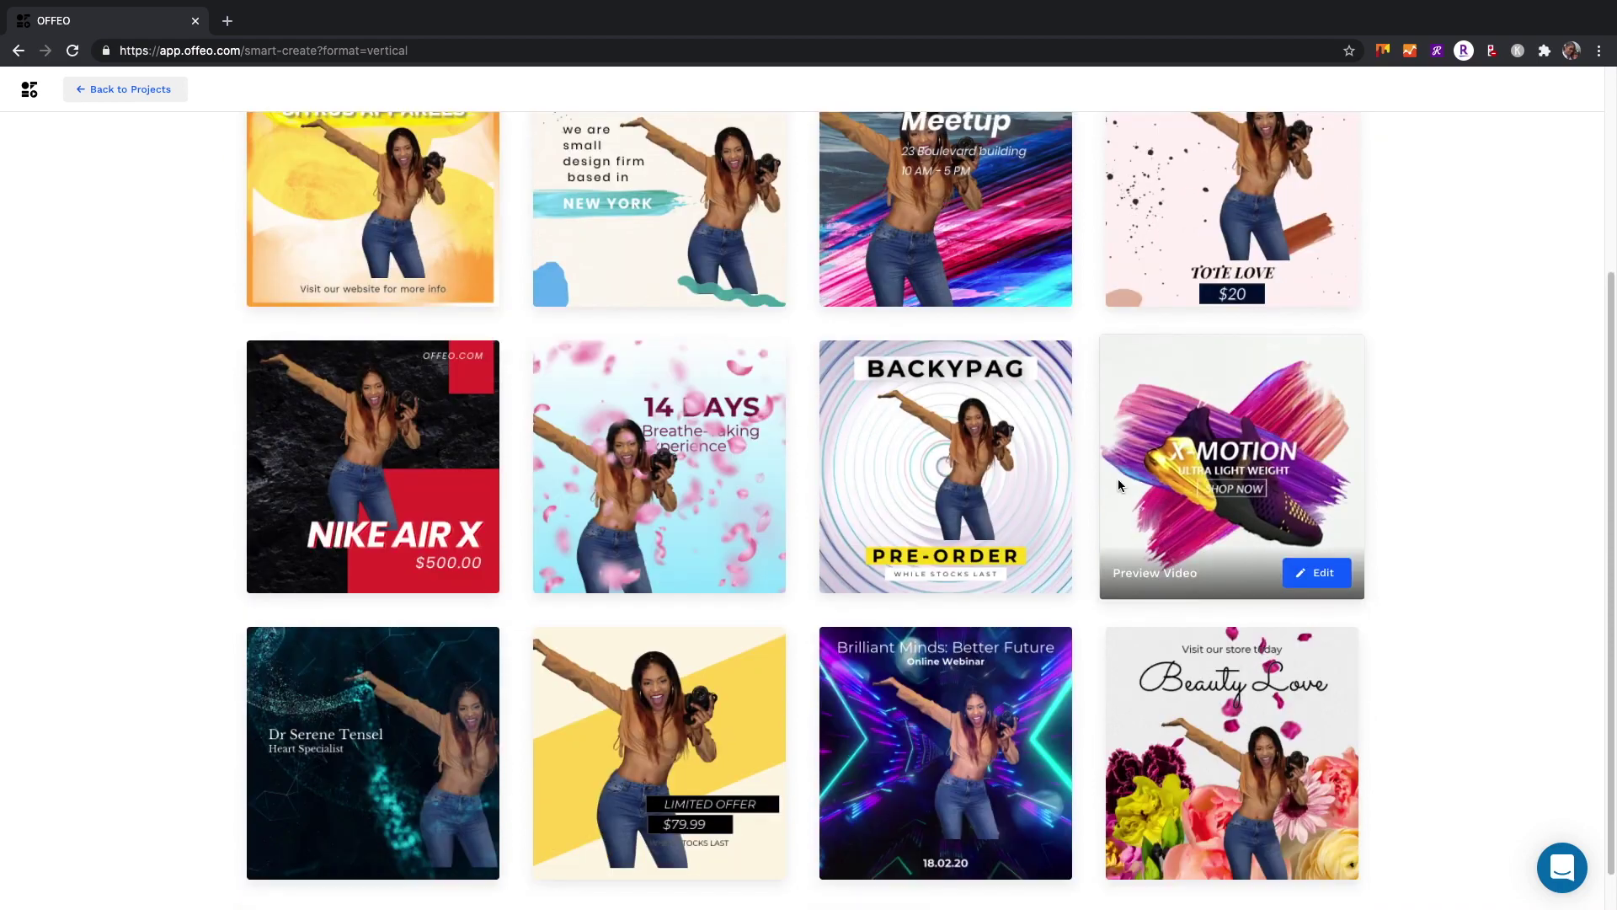
scroll(1117, 479, down, 1)
scroll(1117, 479, down, 1)
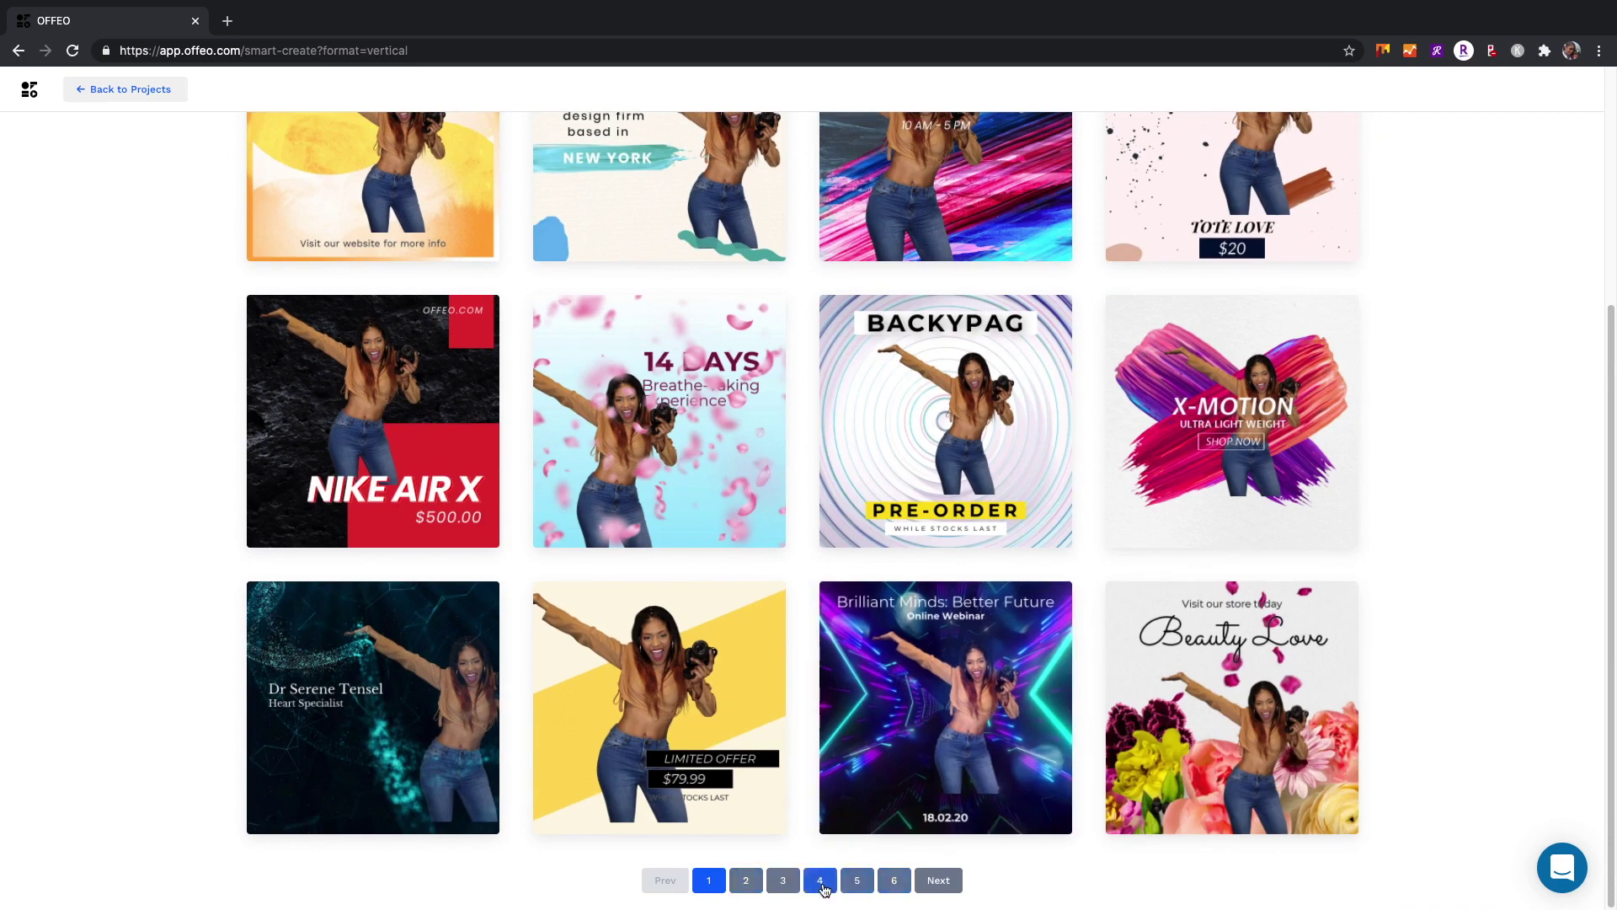
click(745, 882)
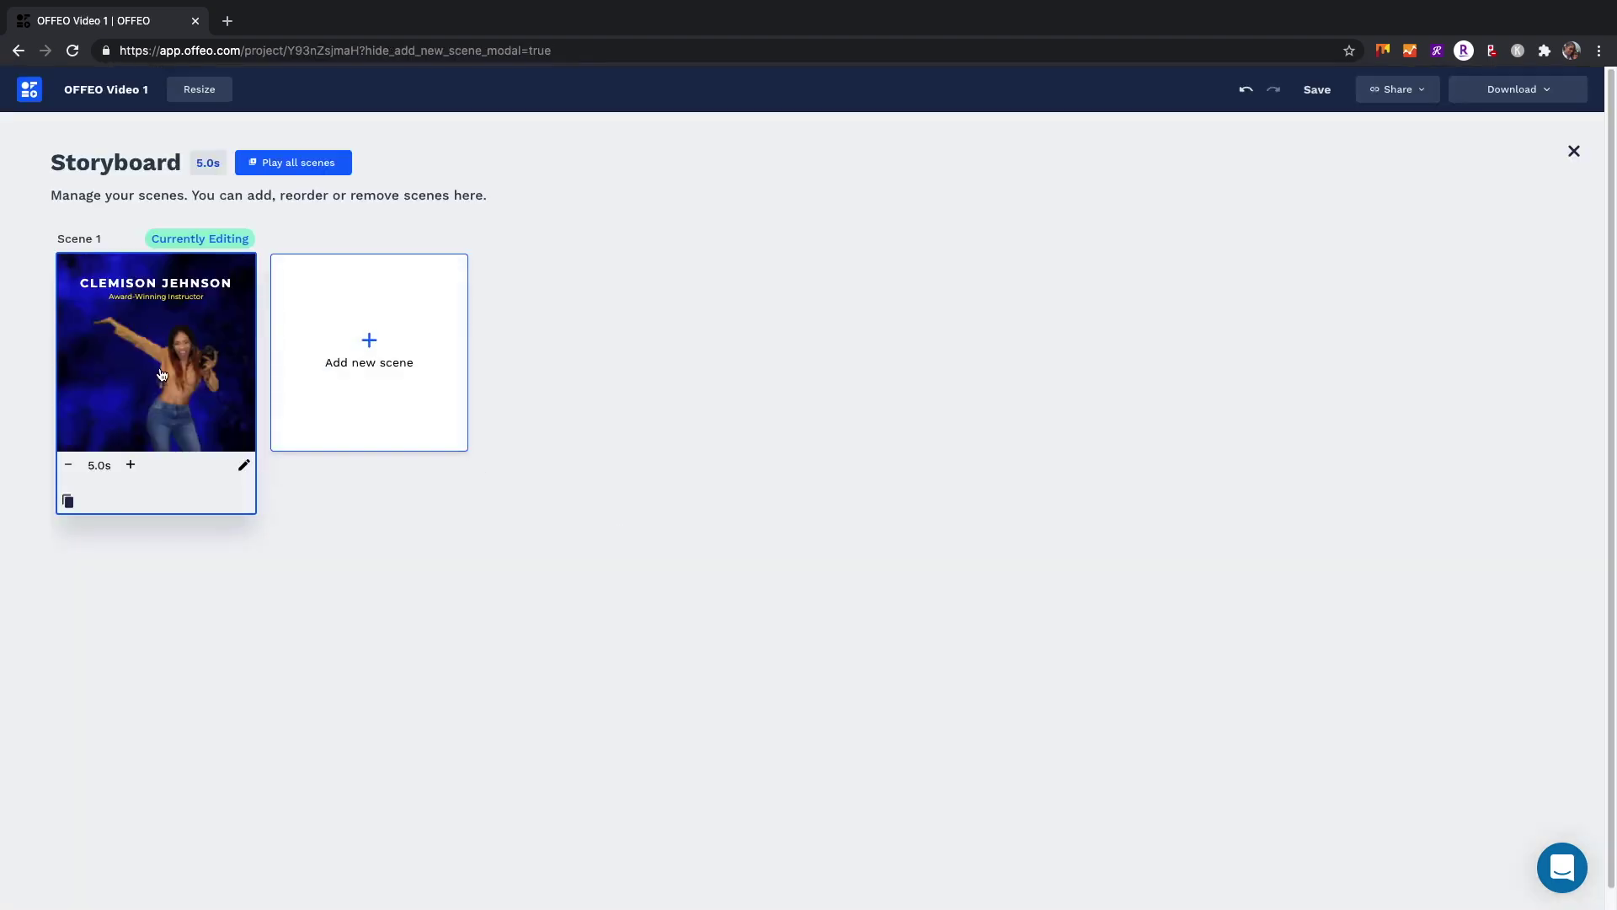
Step: Open Scene 1 for editing and move the woman's cut-out slightly right, flush with the canvas's bottom edge
click(116, 484)
click(950, 533)
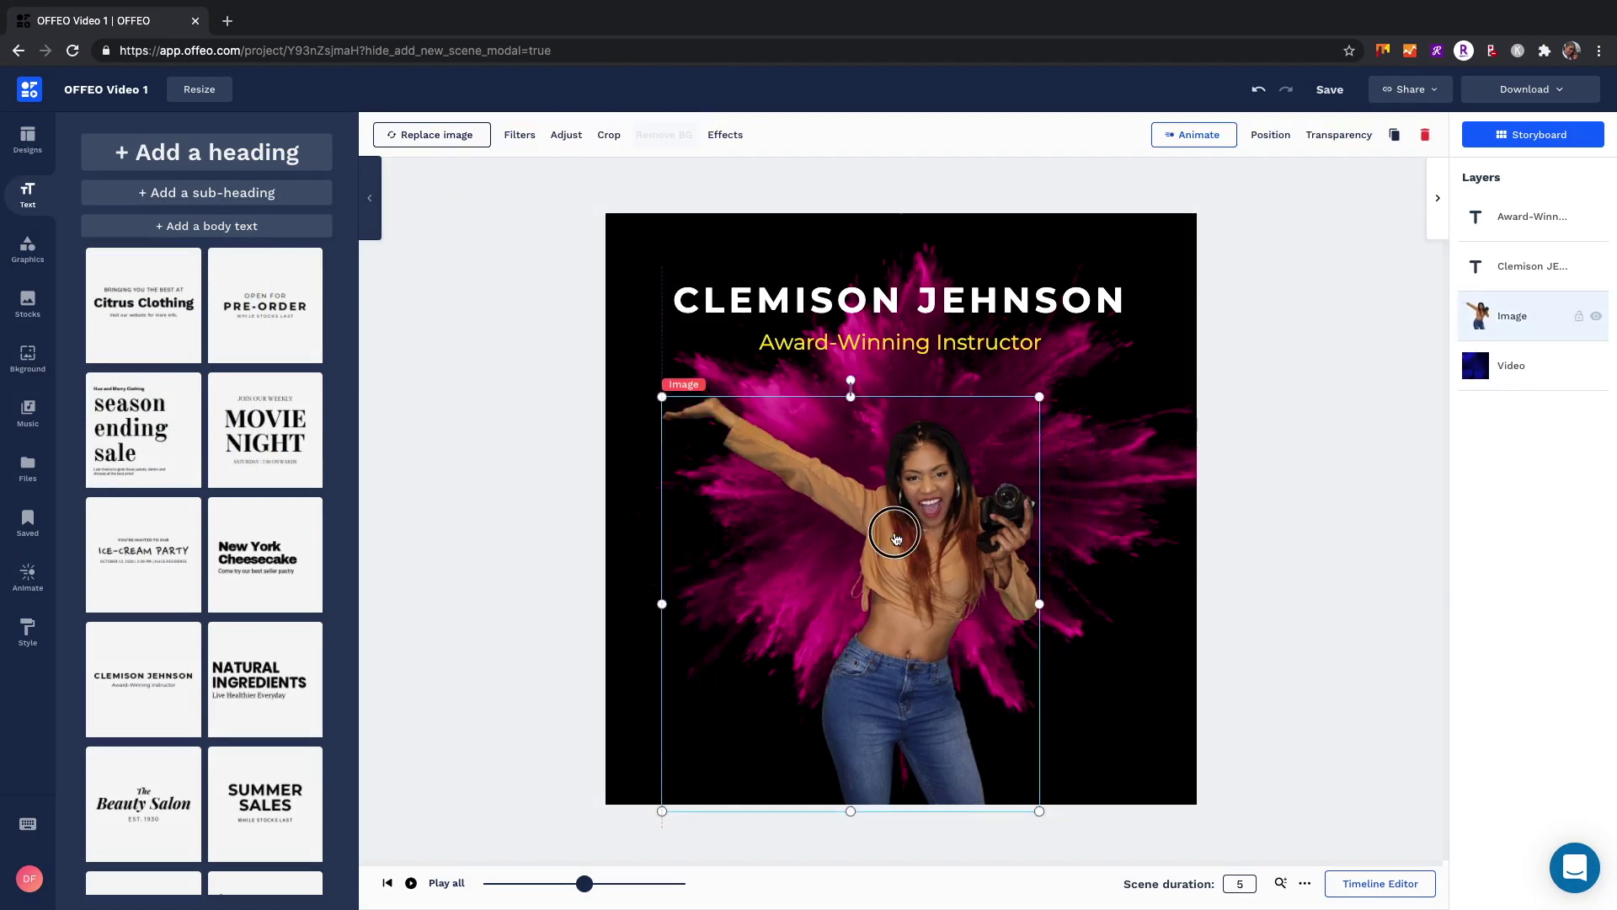
drag(950, 532, 1014, 528)
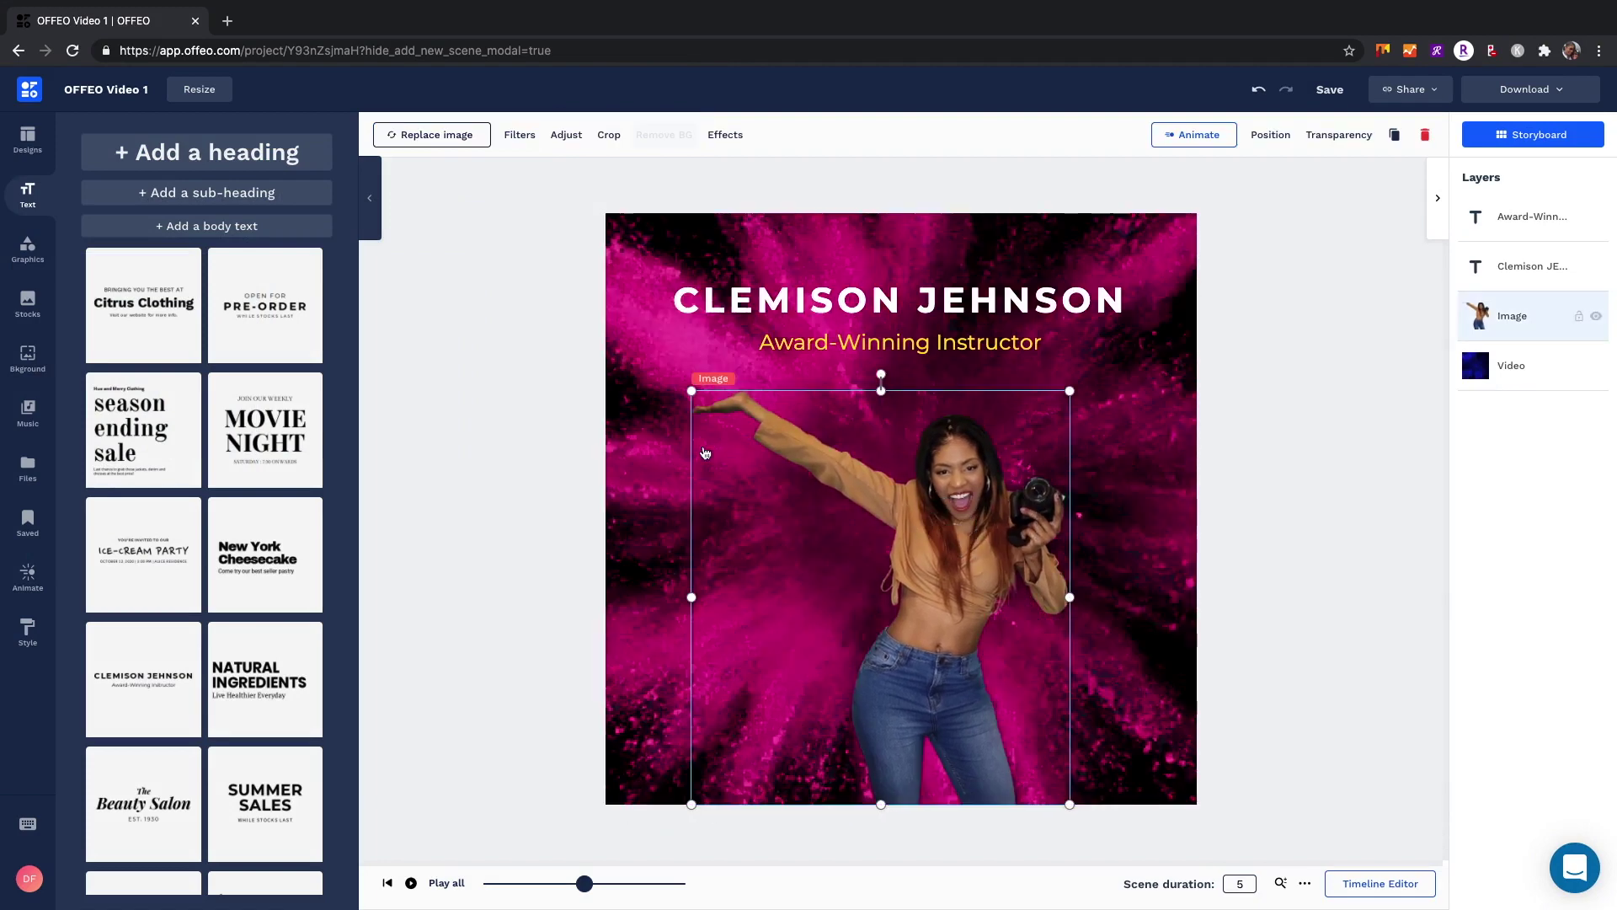
Step: Replace the name in Scene 1's heading with 9,000 SUBSCRIBERS!
click(823, 294)
double_click(940, 289)
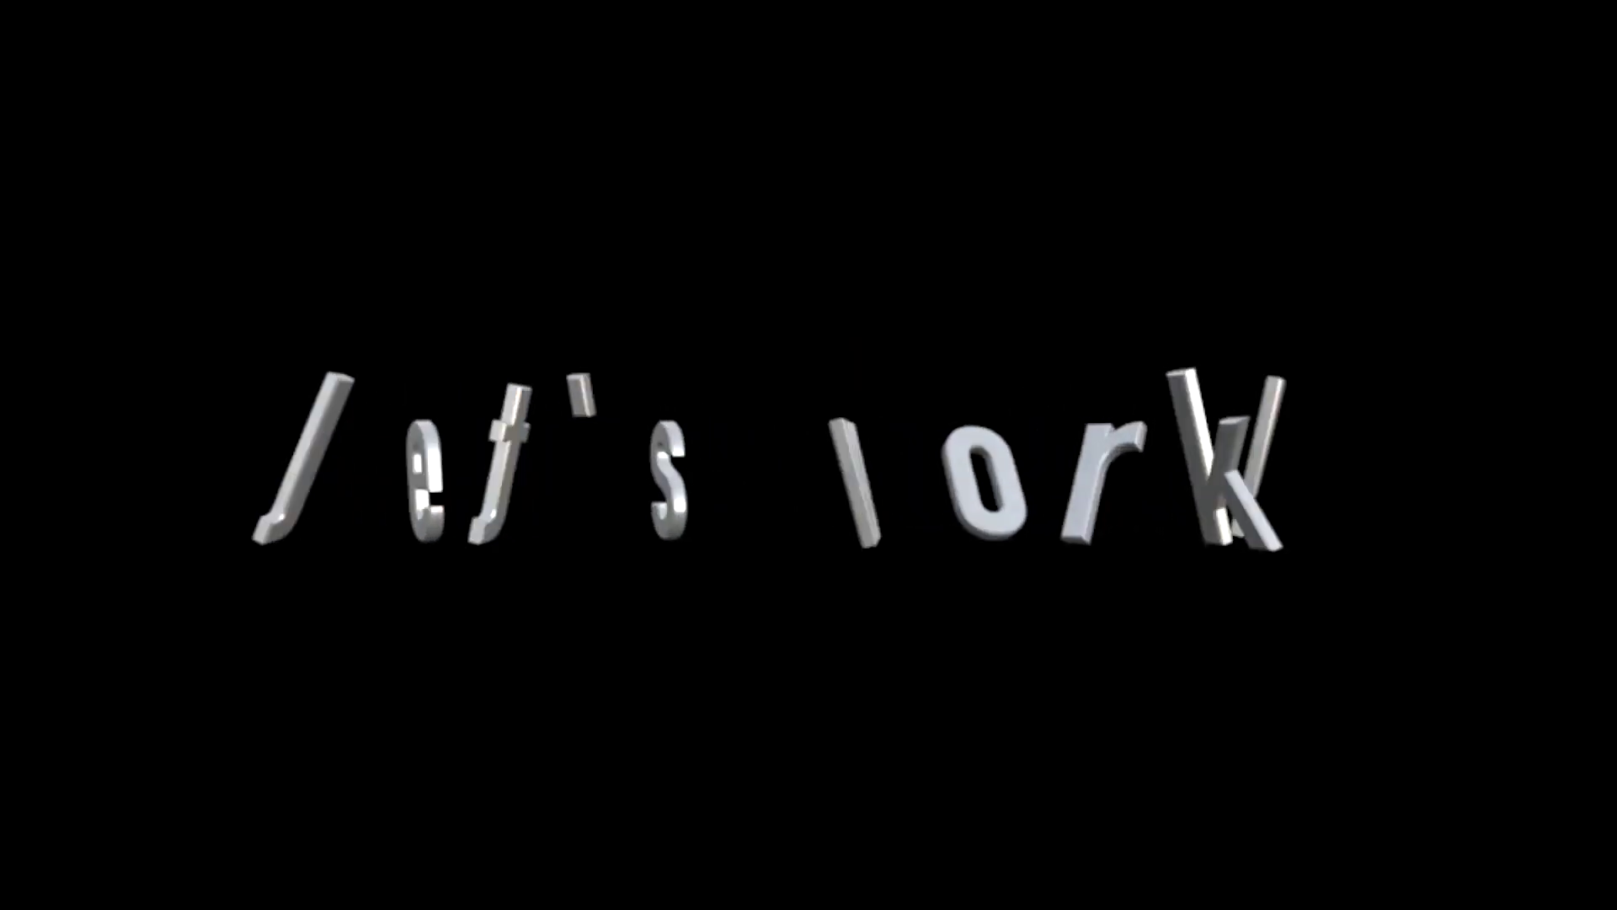
text(9,)
text(000 SUBSCRIBERS!)
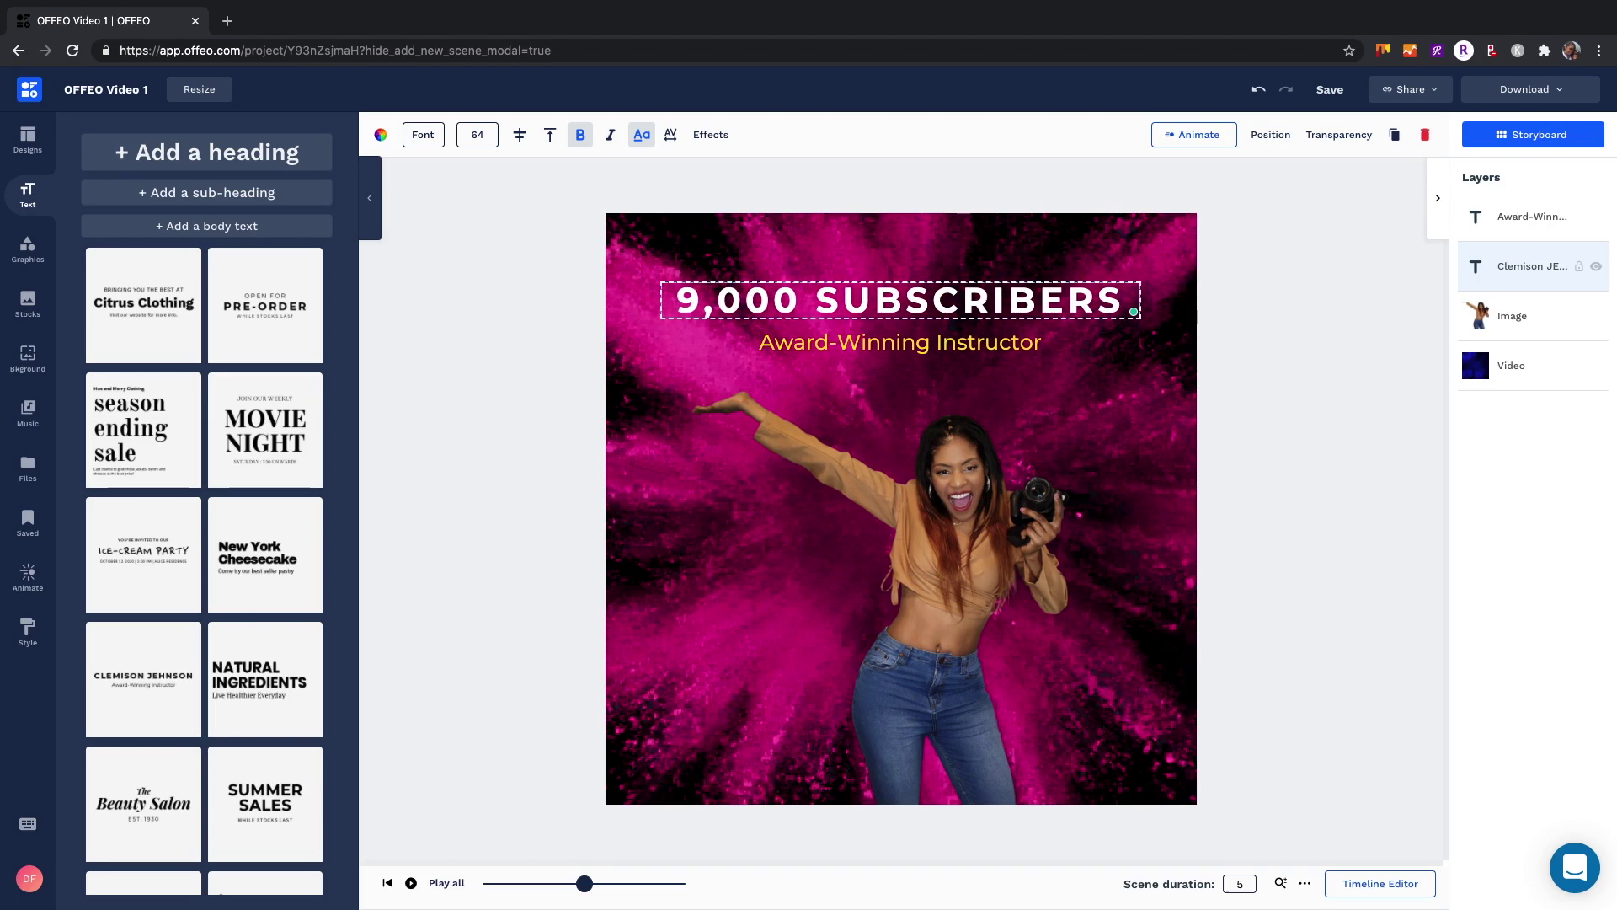
Step: Replace the Award-Winning Instructor subtitle with YOUTUBE.COM/DEALFINDINGDIVA and reduce its font size to fit on one line
double_click(916, 348)
text(YOUTUBE.)
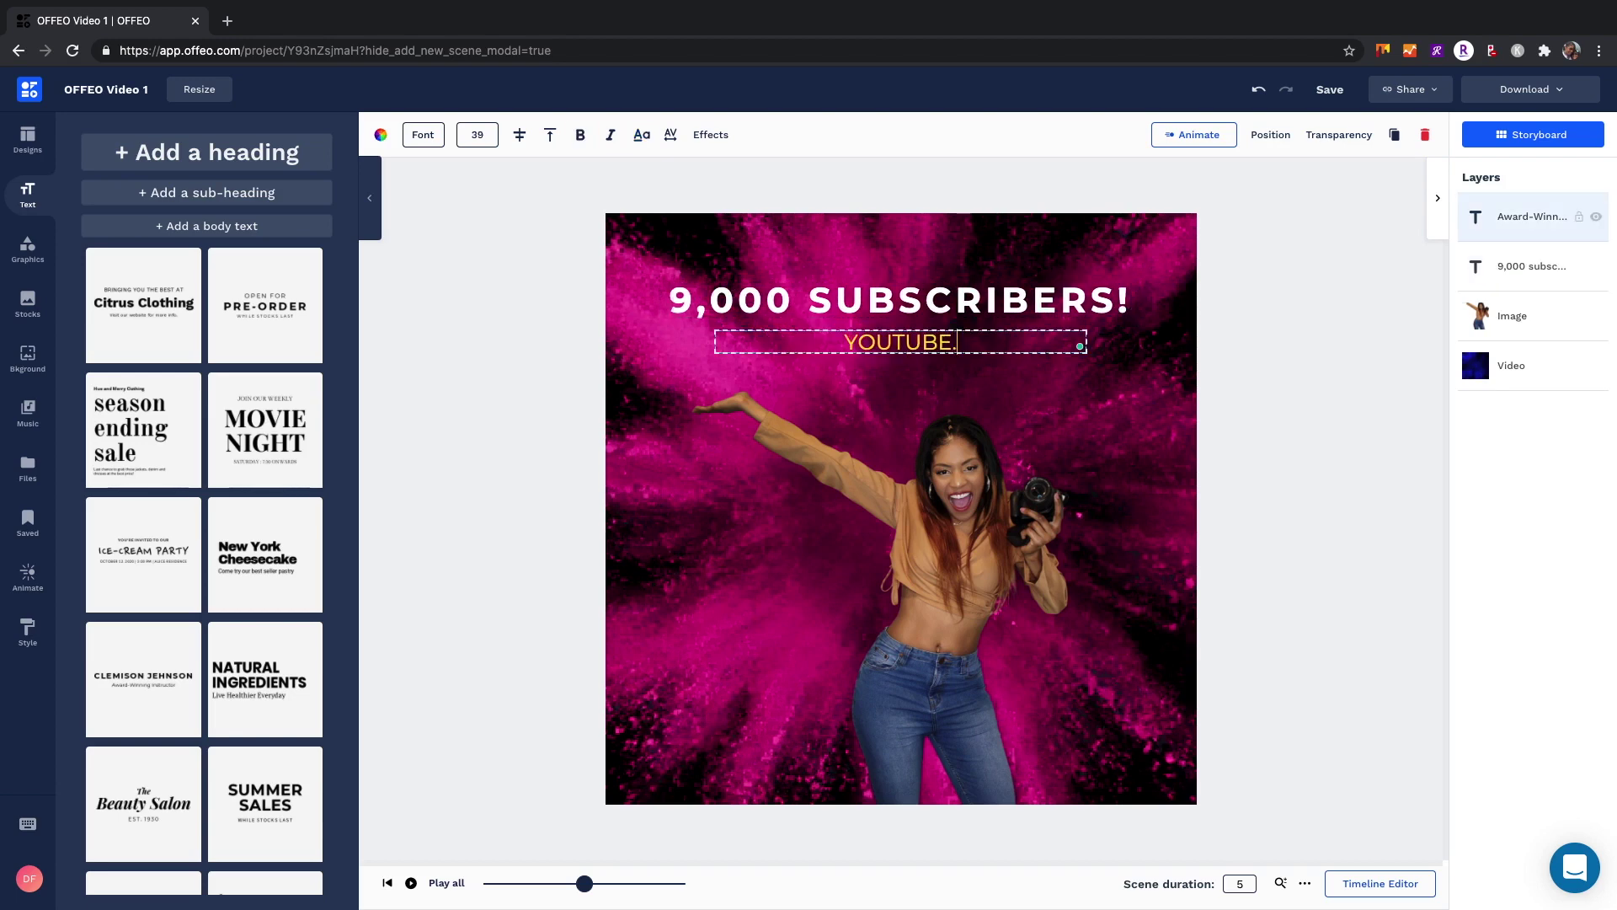
text(COM/DEALFINDINGDIVA)
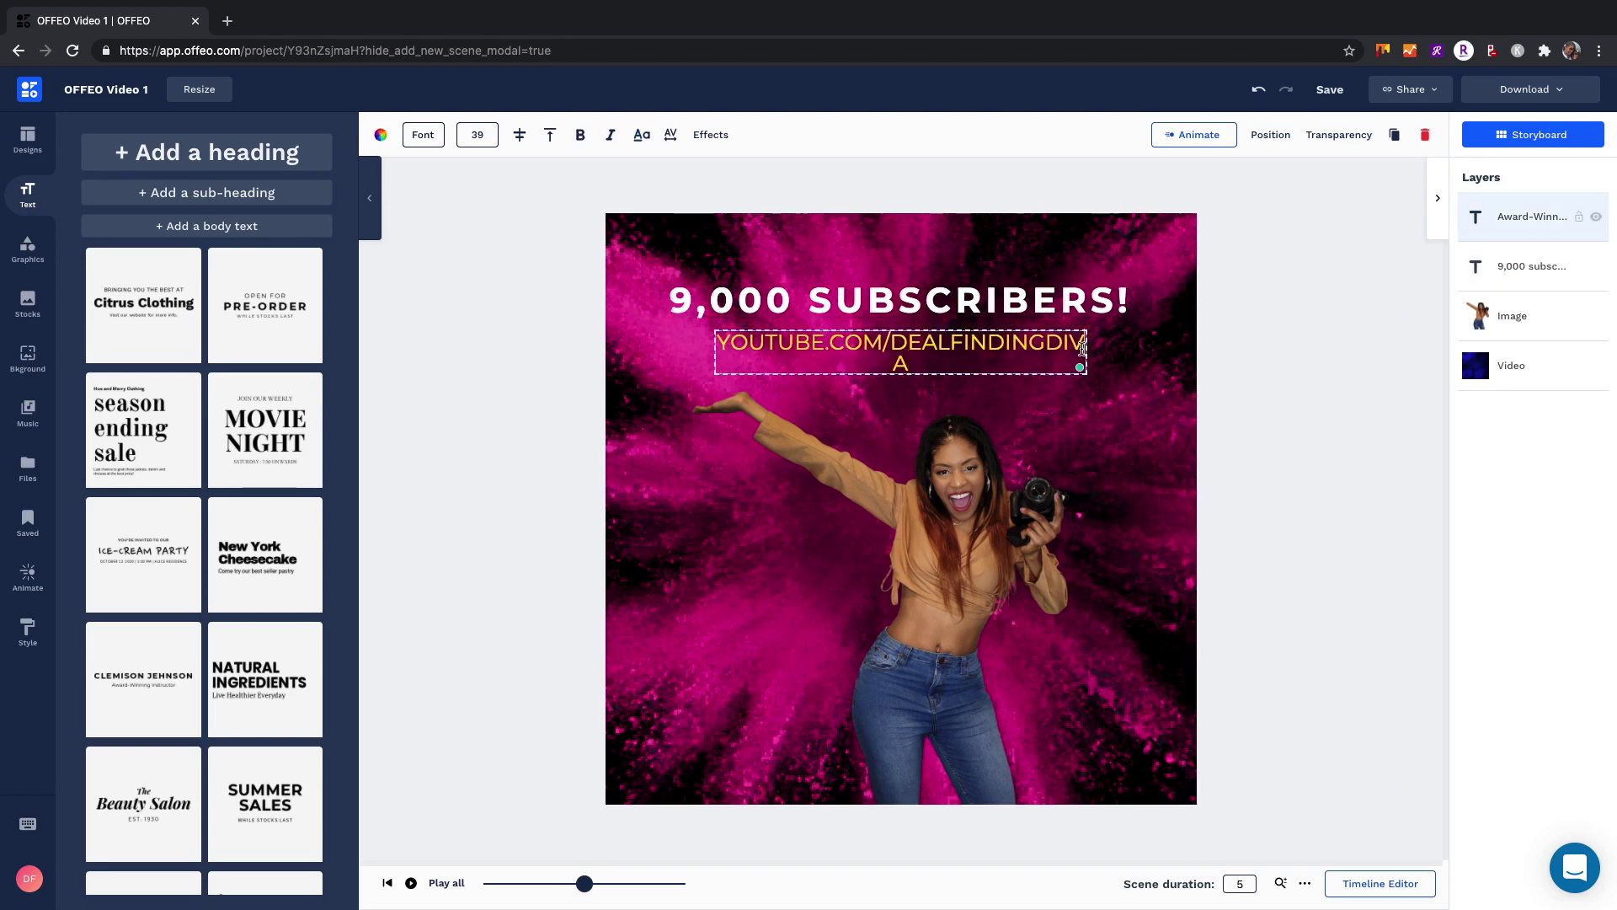
click(476, 134)
drag(420, 185, 413, 192)
Step: Try the Fade In, Wipe In, Mask In and Slide In animations on the whole of Scene 1
click(28, 577)
click(542, 318)
click(695, 322)
click(432, 421)
click(571, 421)
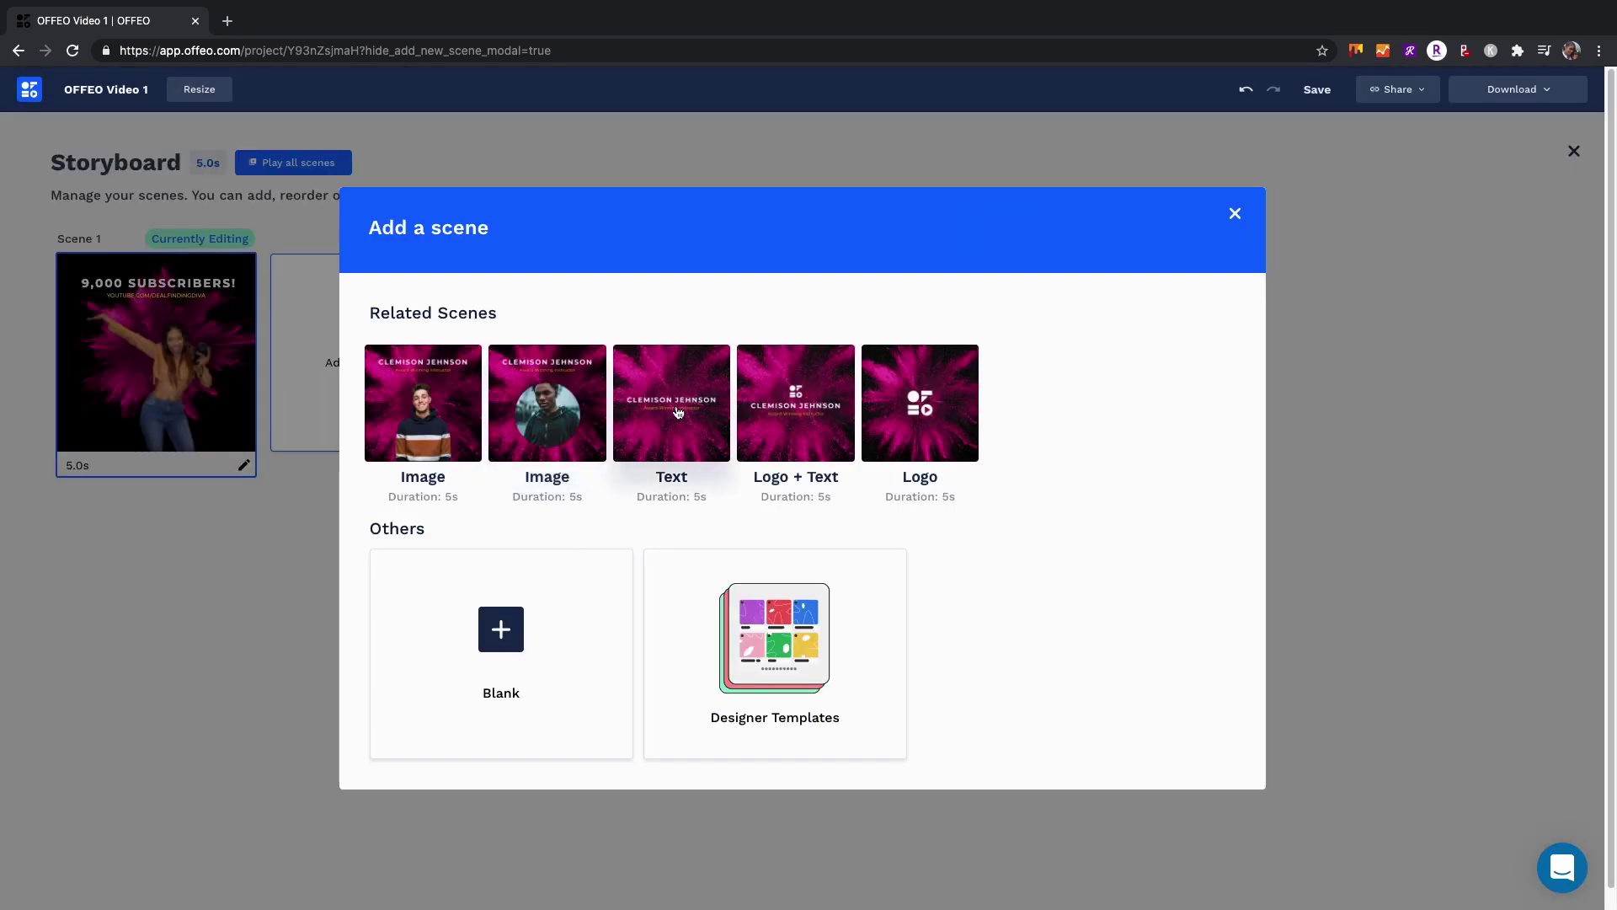
Step: Add the related Text scene as Scene 2 and replace its heading with THANK YOU FOR YOUR SUPPORT!
click(676, 404)
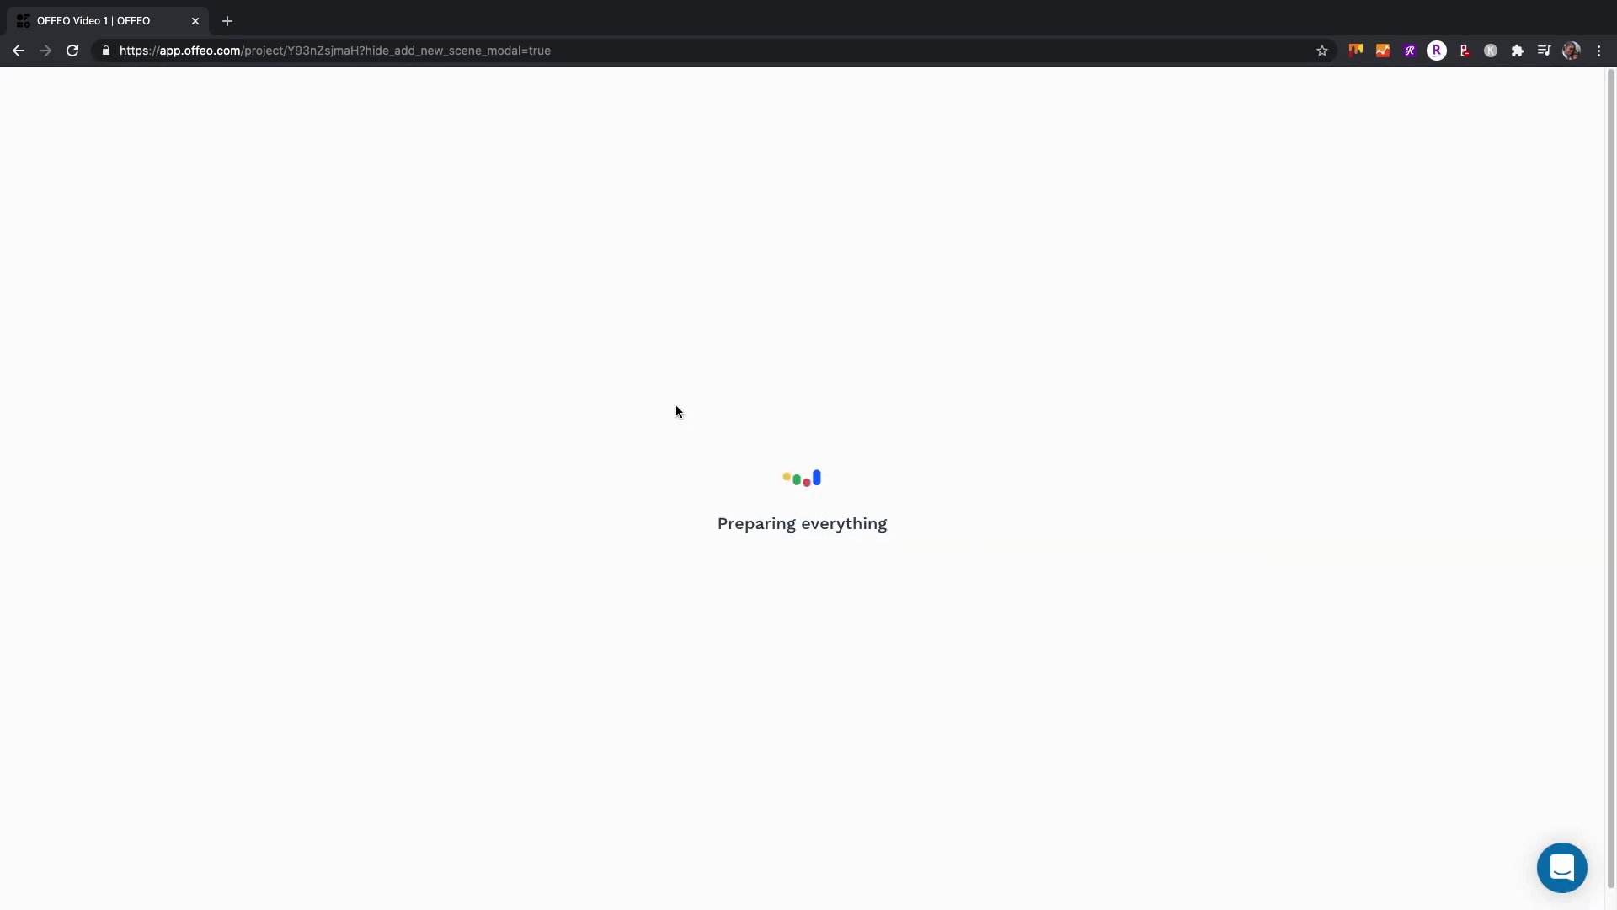
mouse_move(443, 412)
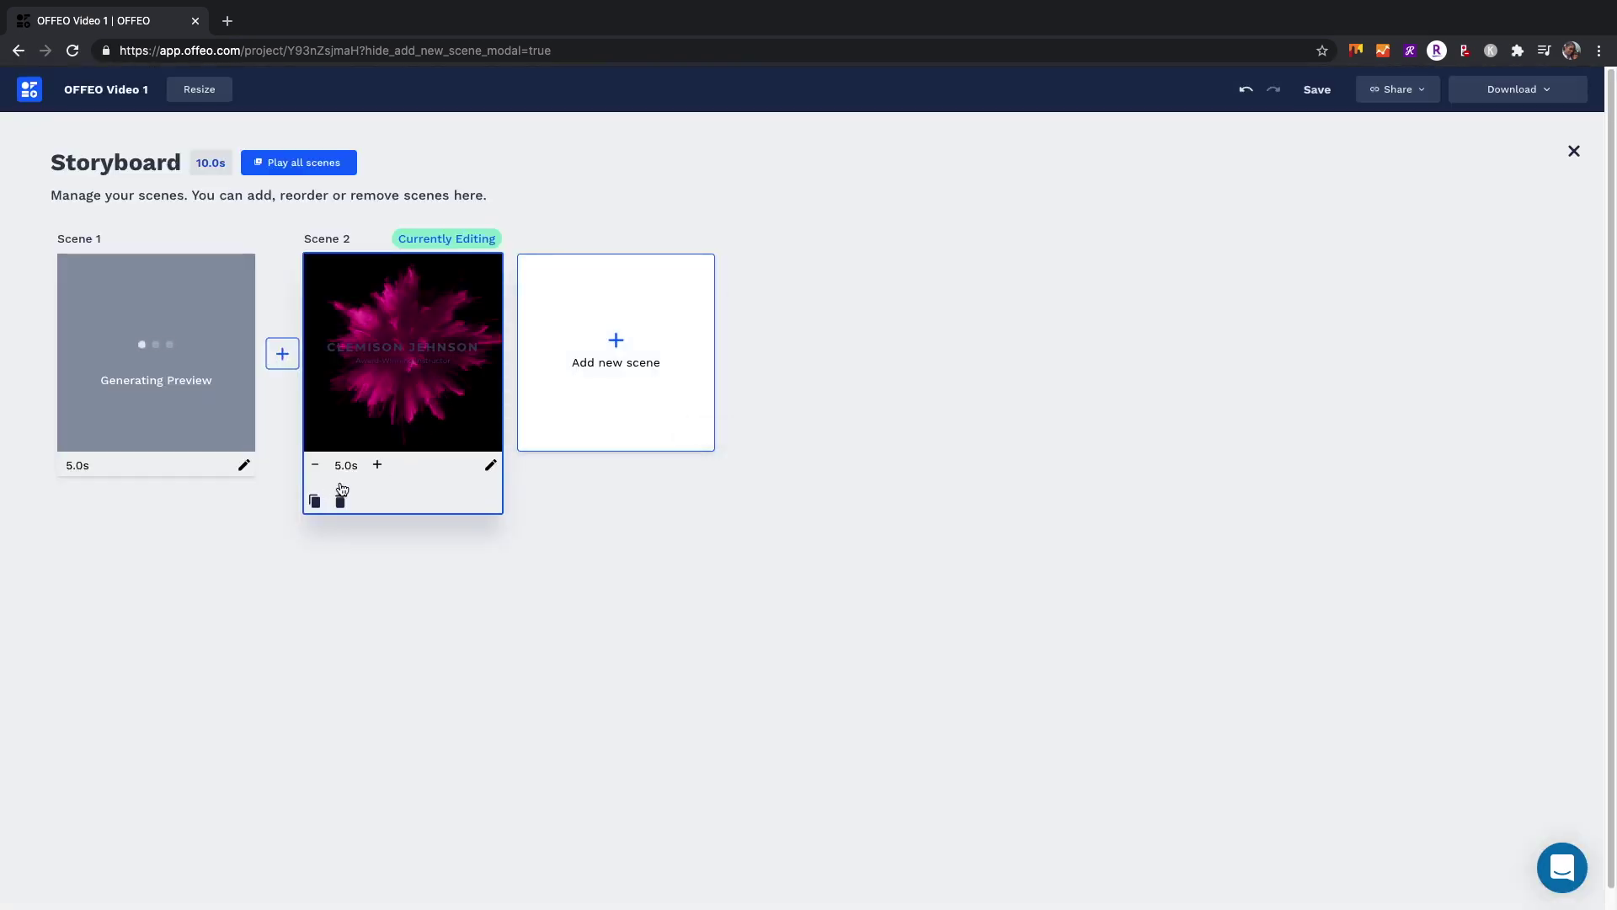
click(414, 352)
double_click(823, 483)
text(THANK YOU)
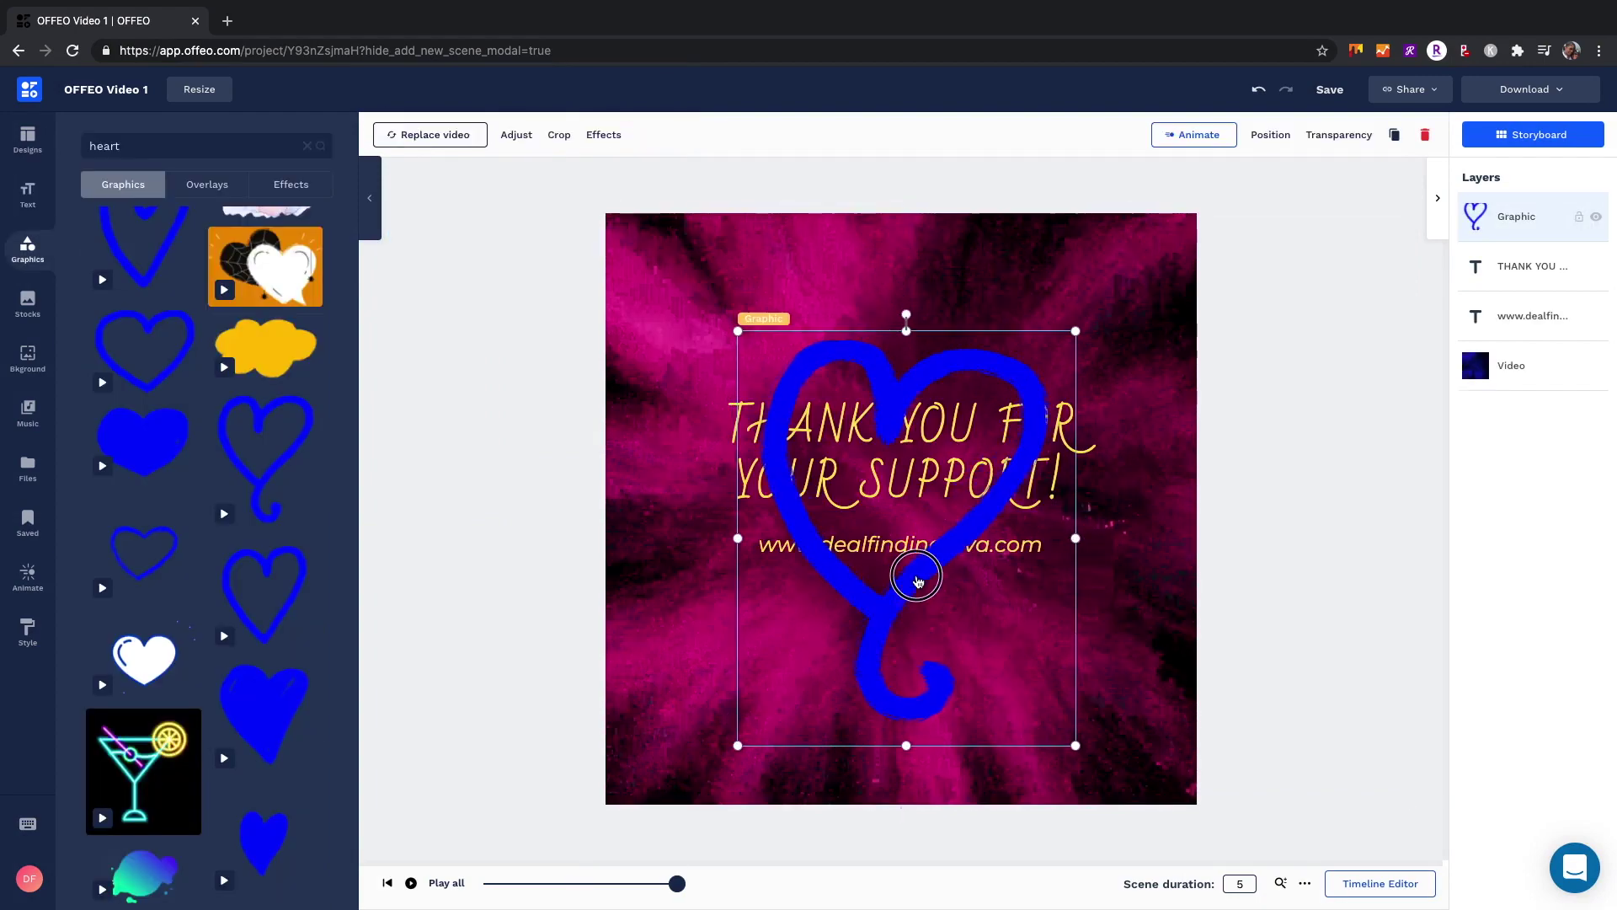
Step: Shrink the blue heart graphic, center it below the website text and save the project
drag(917, 570, 914, 670)
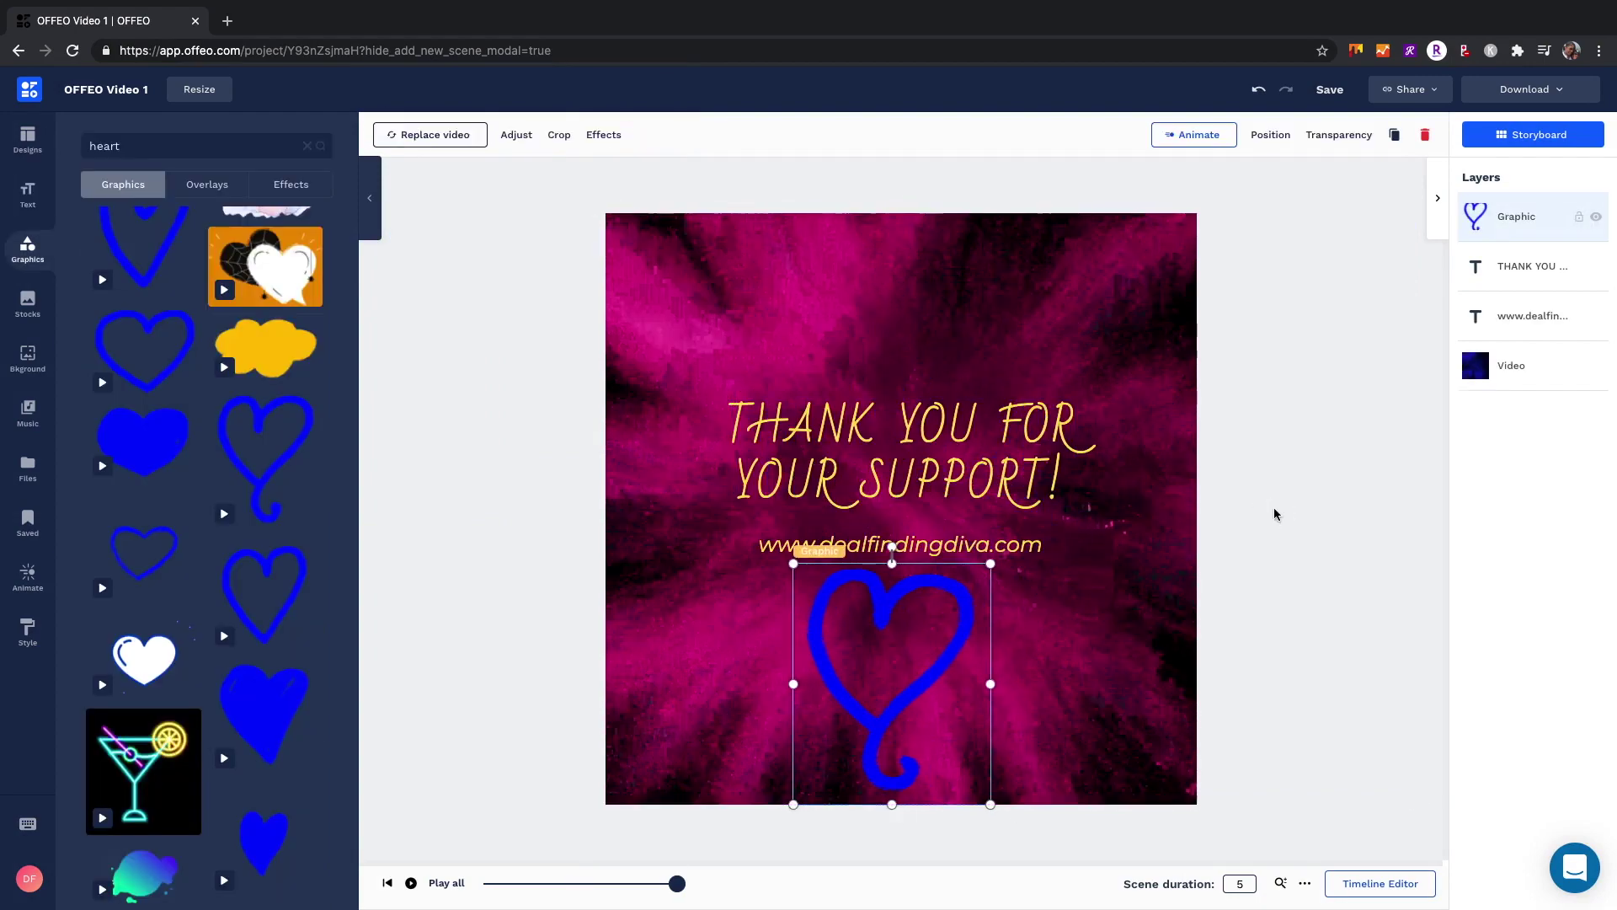
click(1127, 607)
click(478, 885)
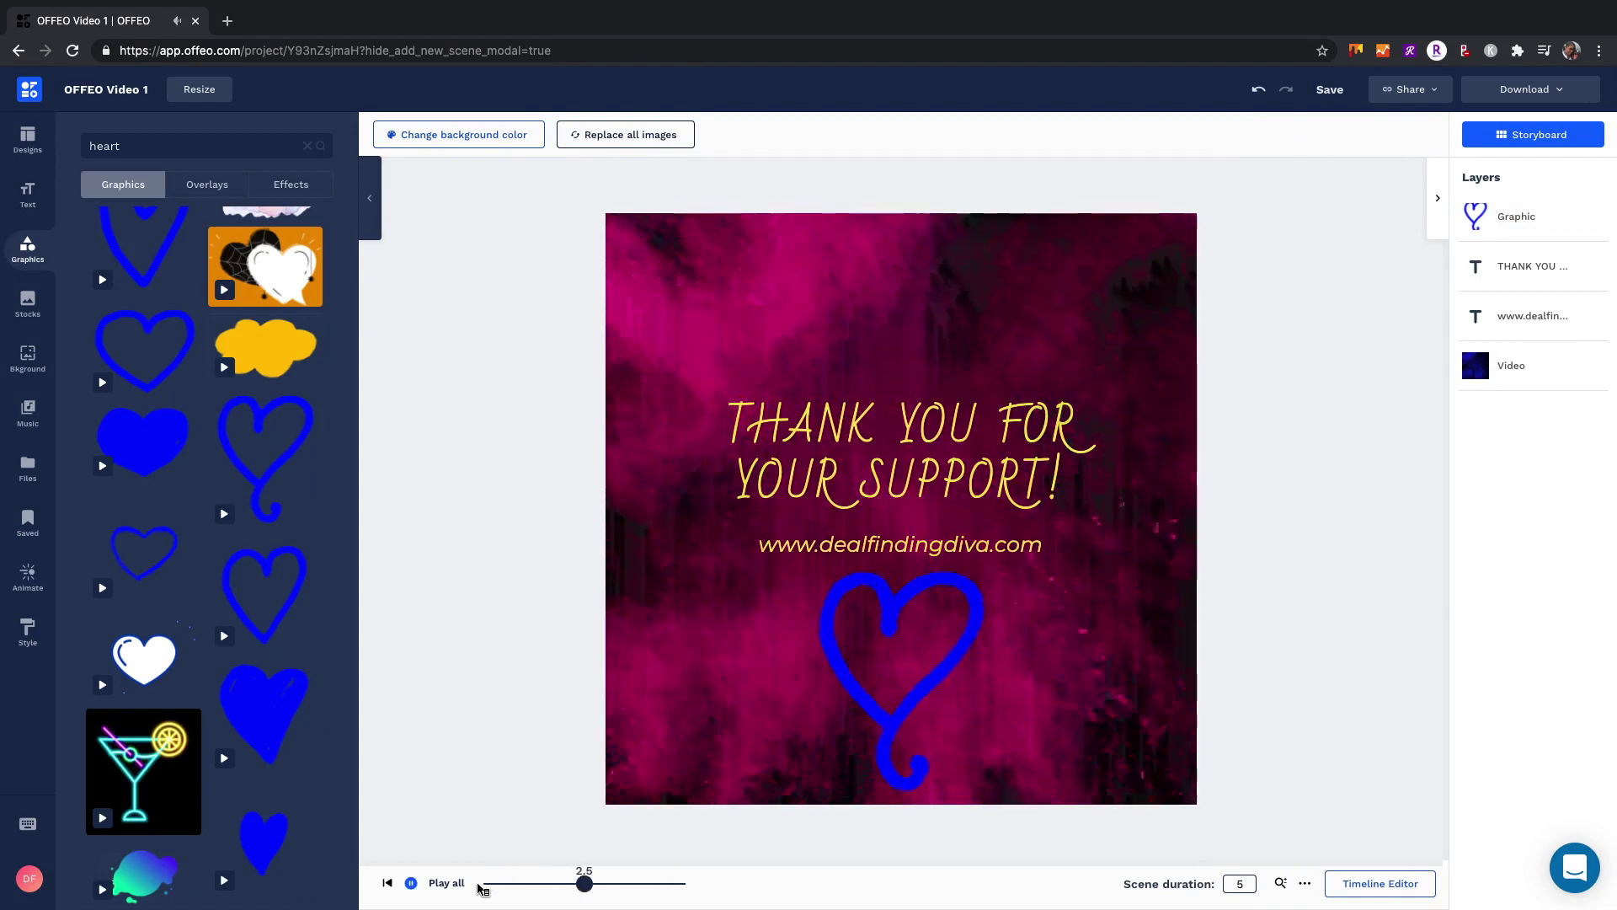
click(1327, 91)
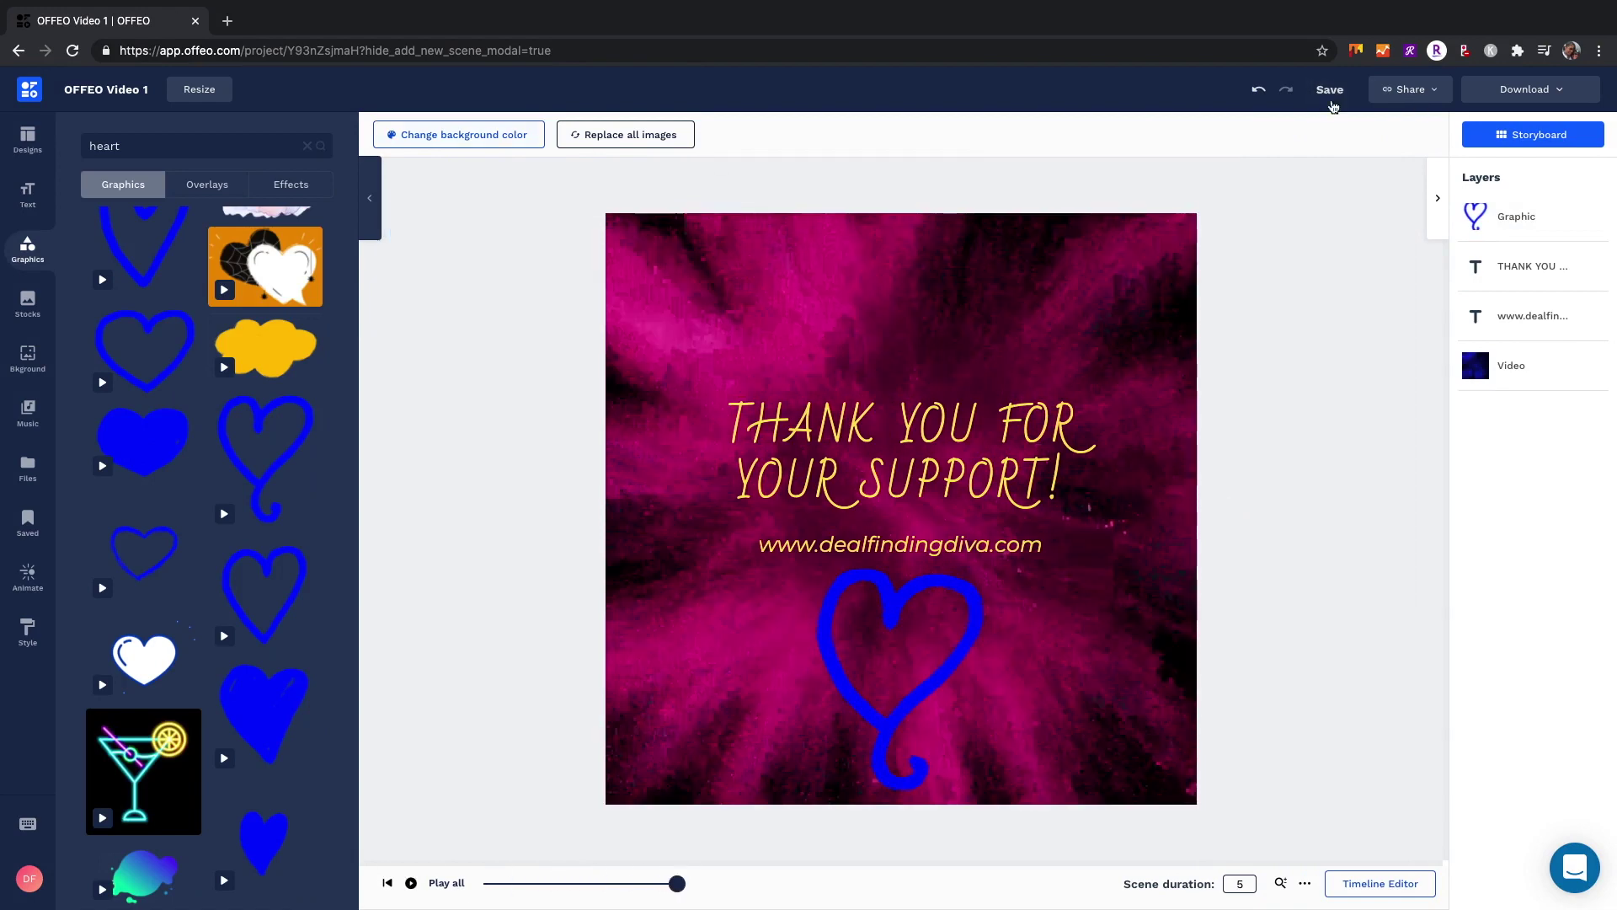
Step: Apply the Fade In animation to everything in Scene 2, overwriting the earlier styles, and play the scene
click(28, 579)
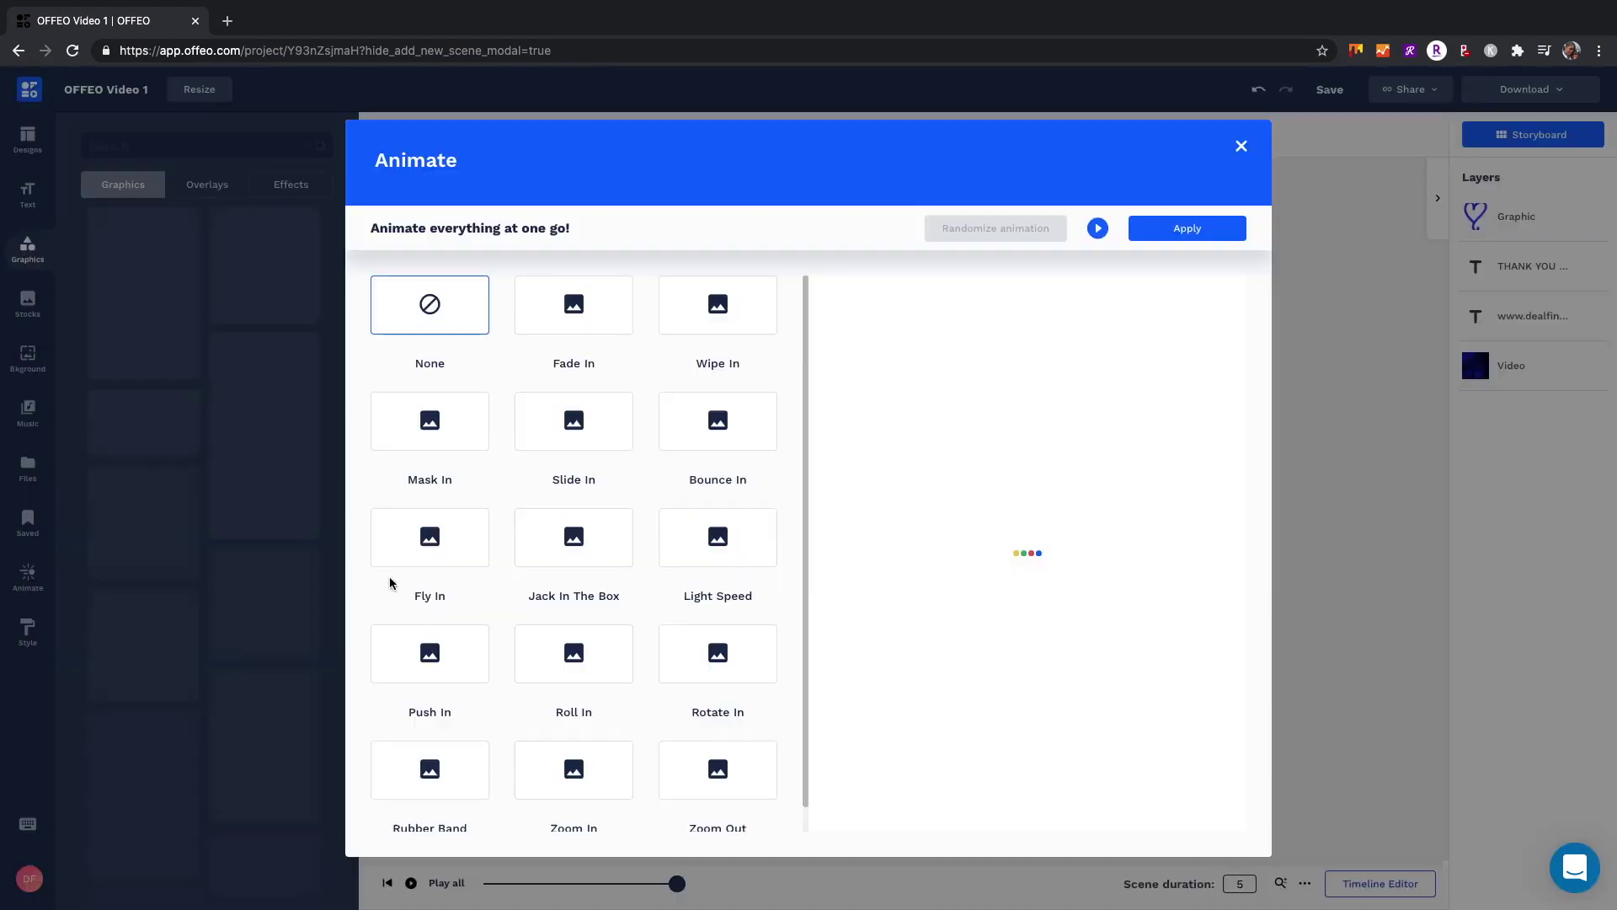
click(574, 305)
click(1207, 232)
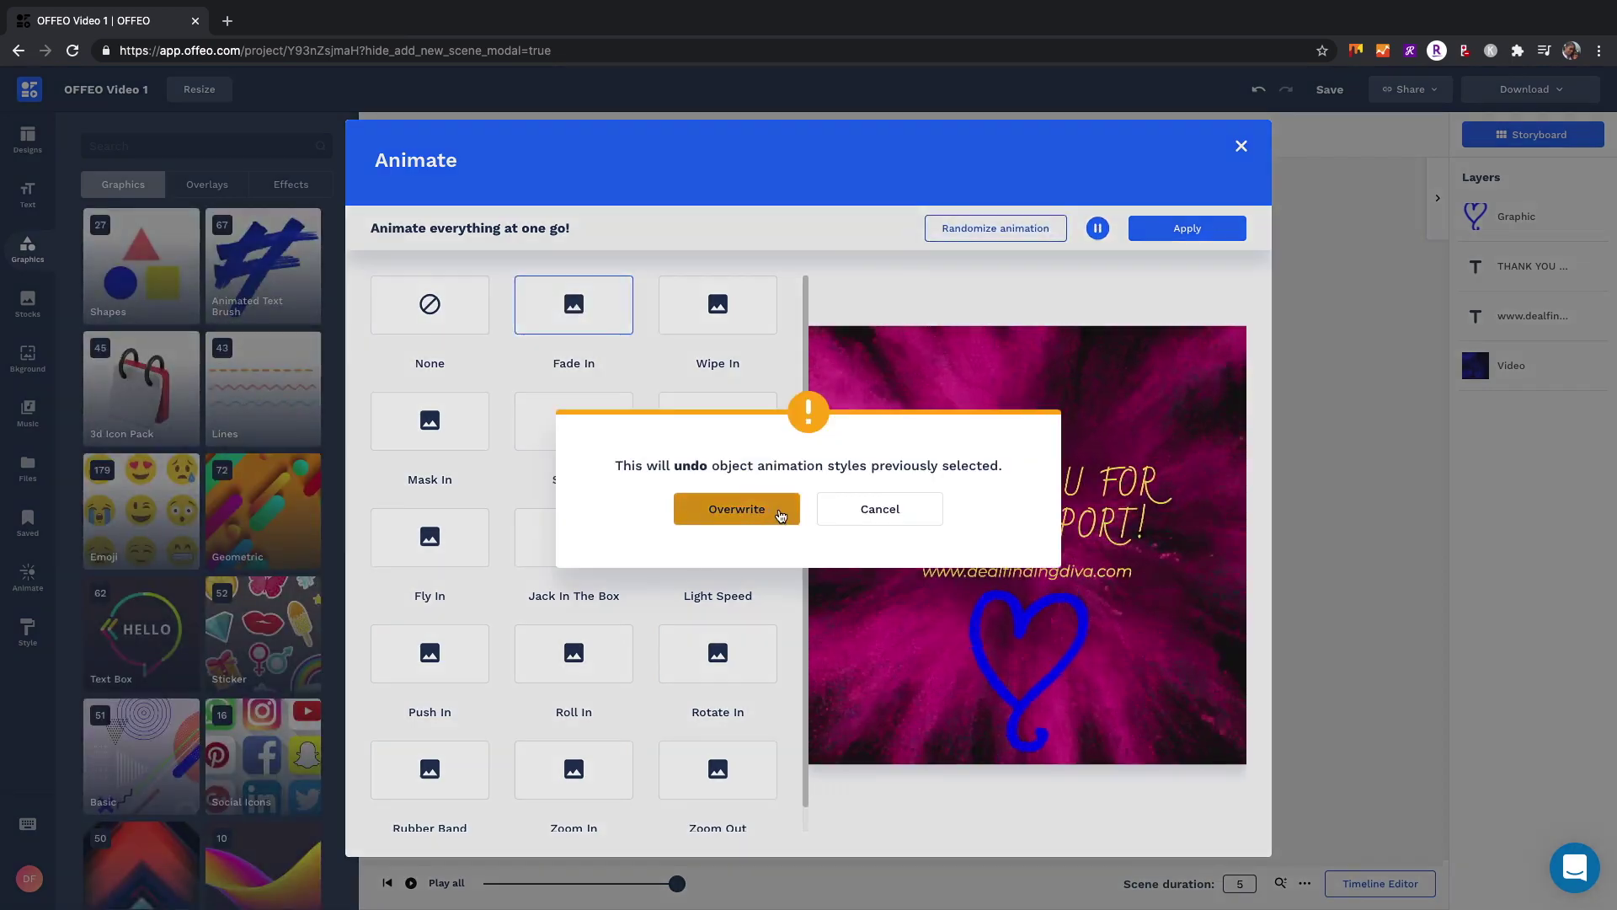
click(762, 508)
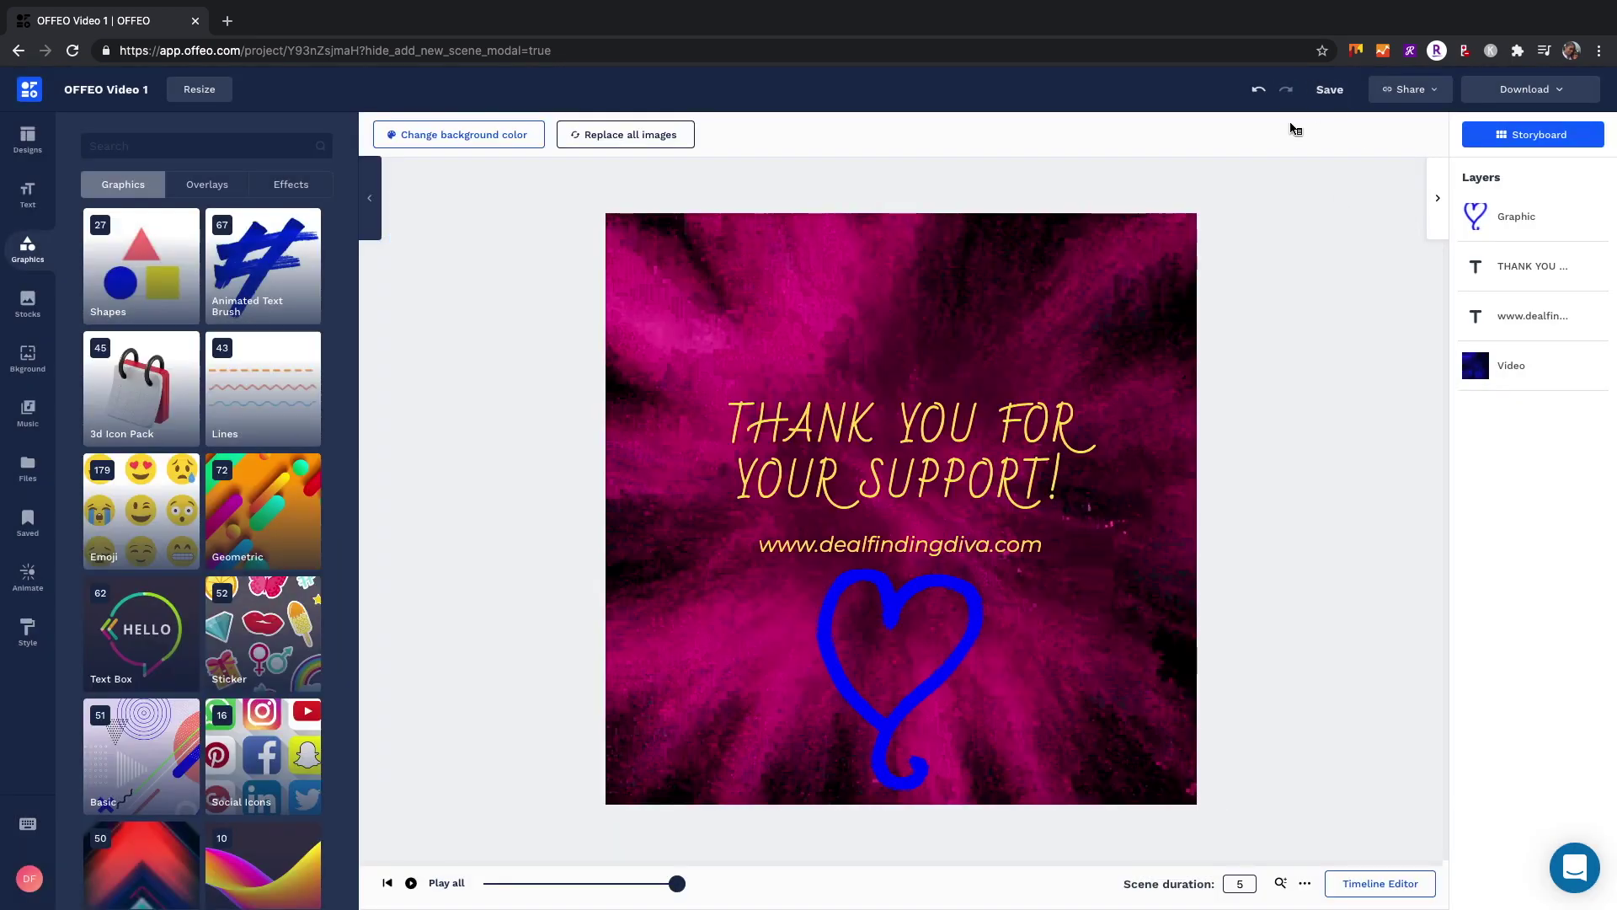
click(514, 178)
click(410, 883)
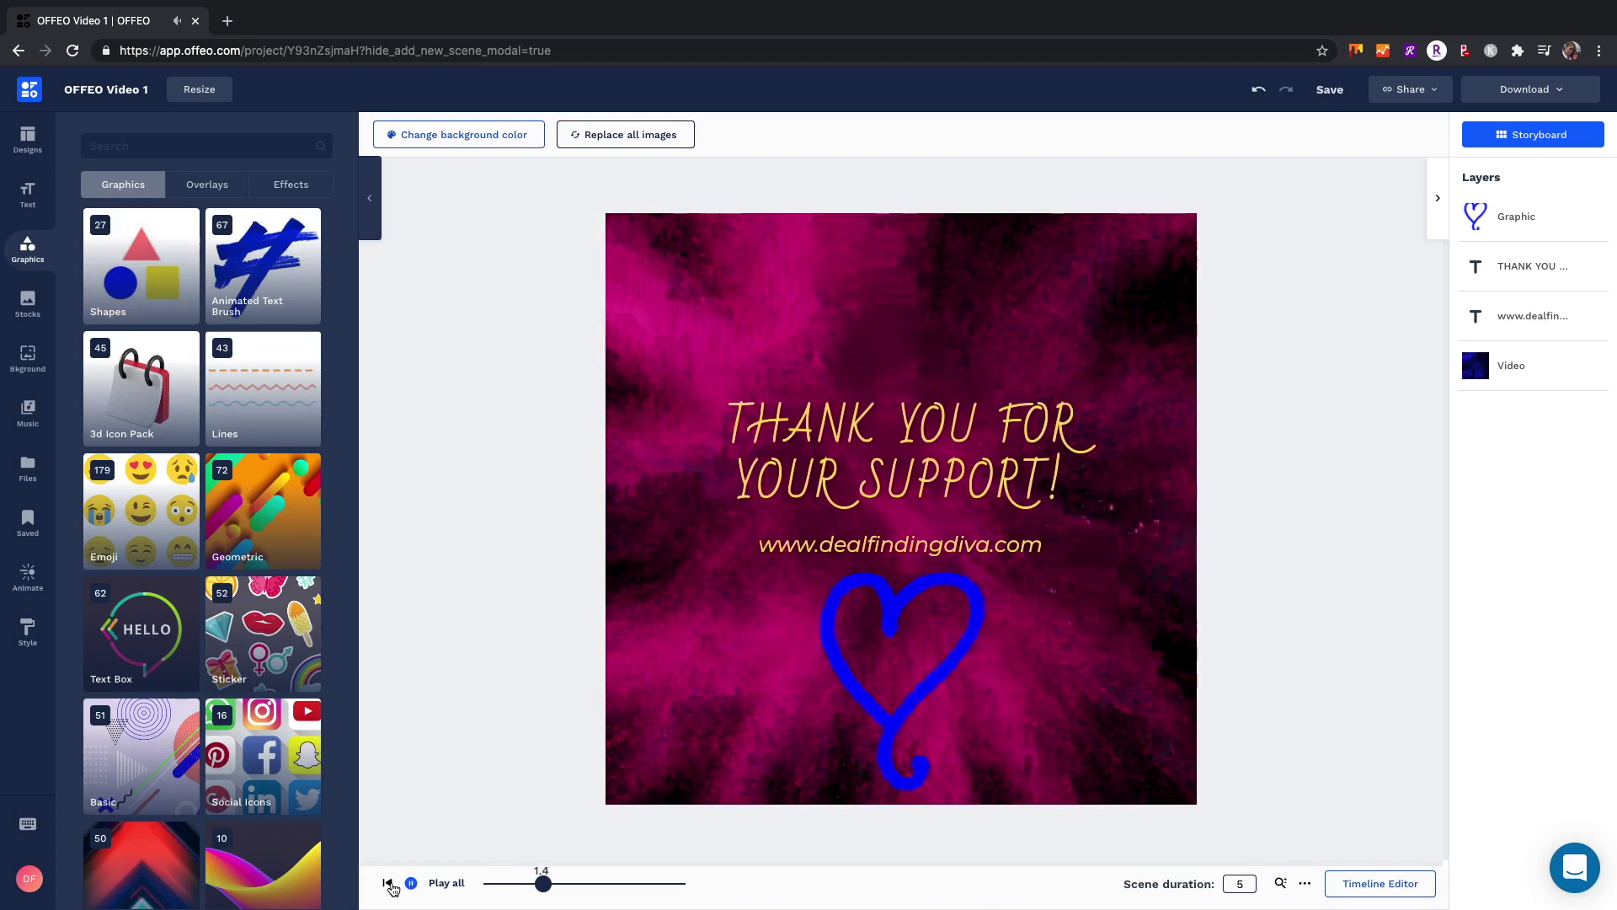
Step: Preview all scenes of the project from the storyboard and close the preview
click(1508, 135)
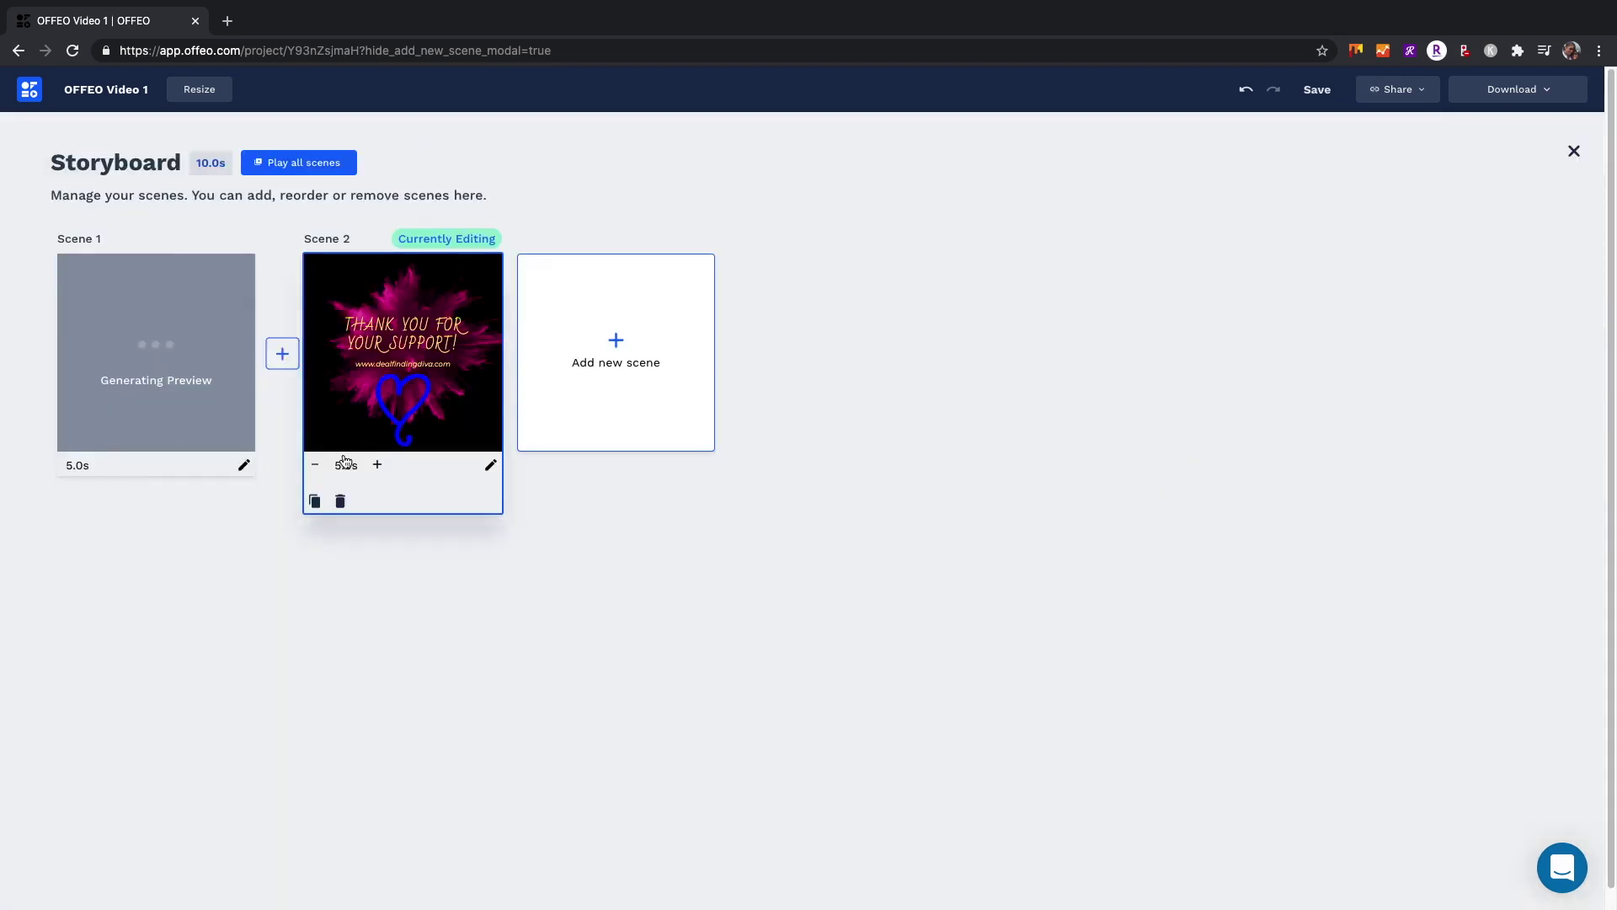
click(317, 162)
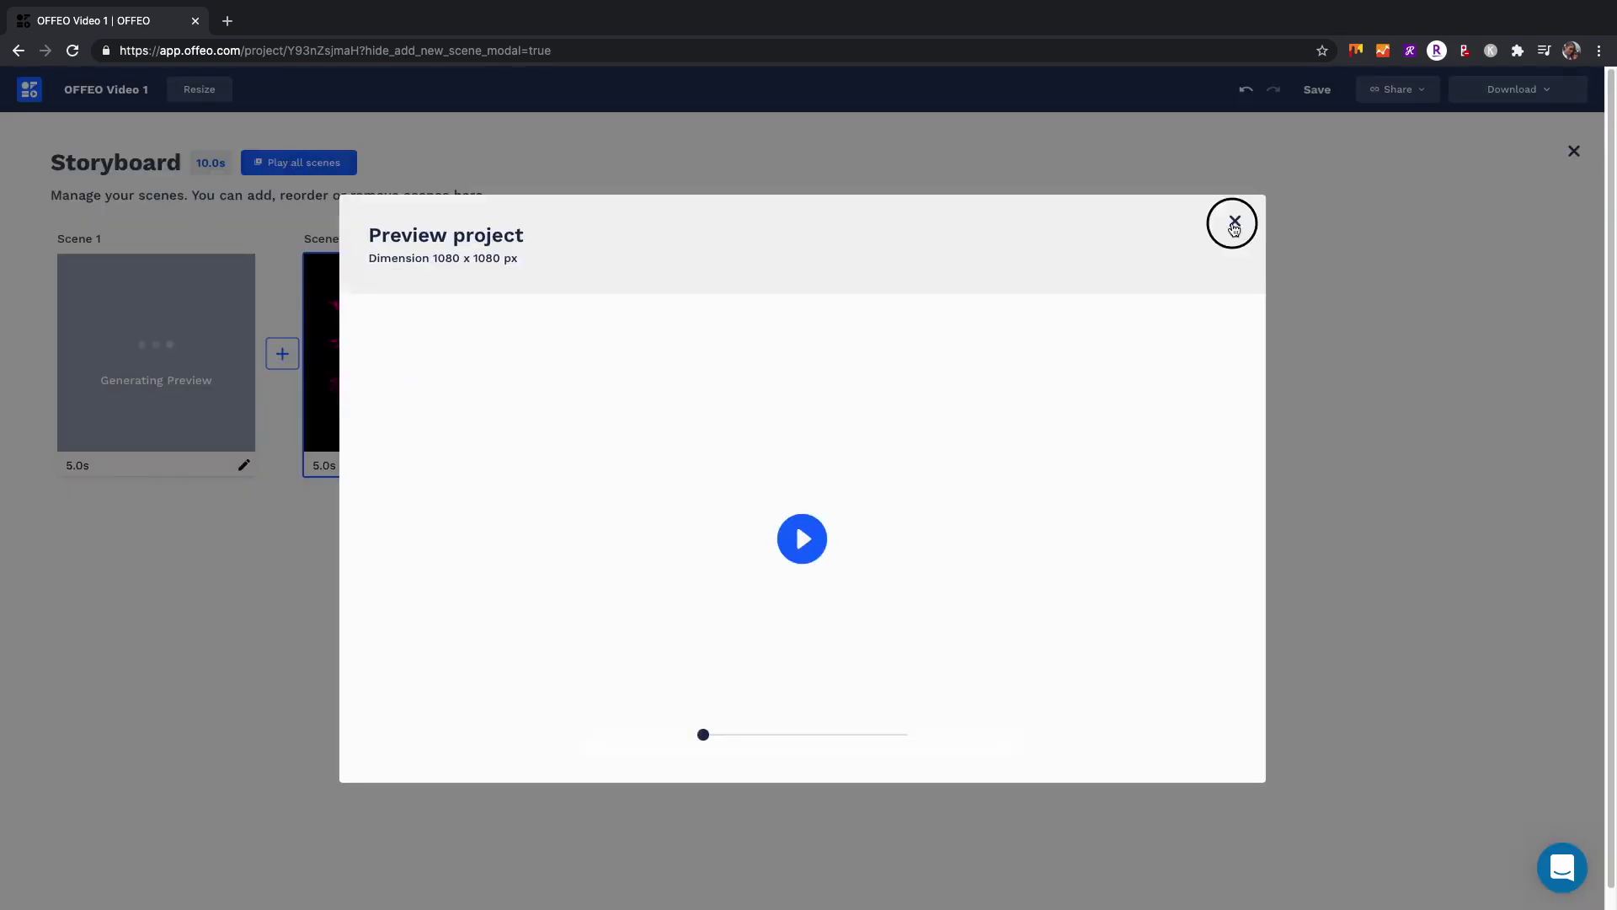
click(313, 489)
click(318, 163)
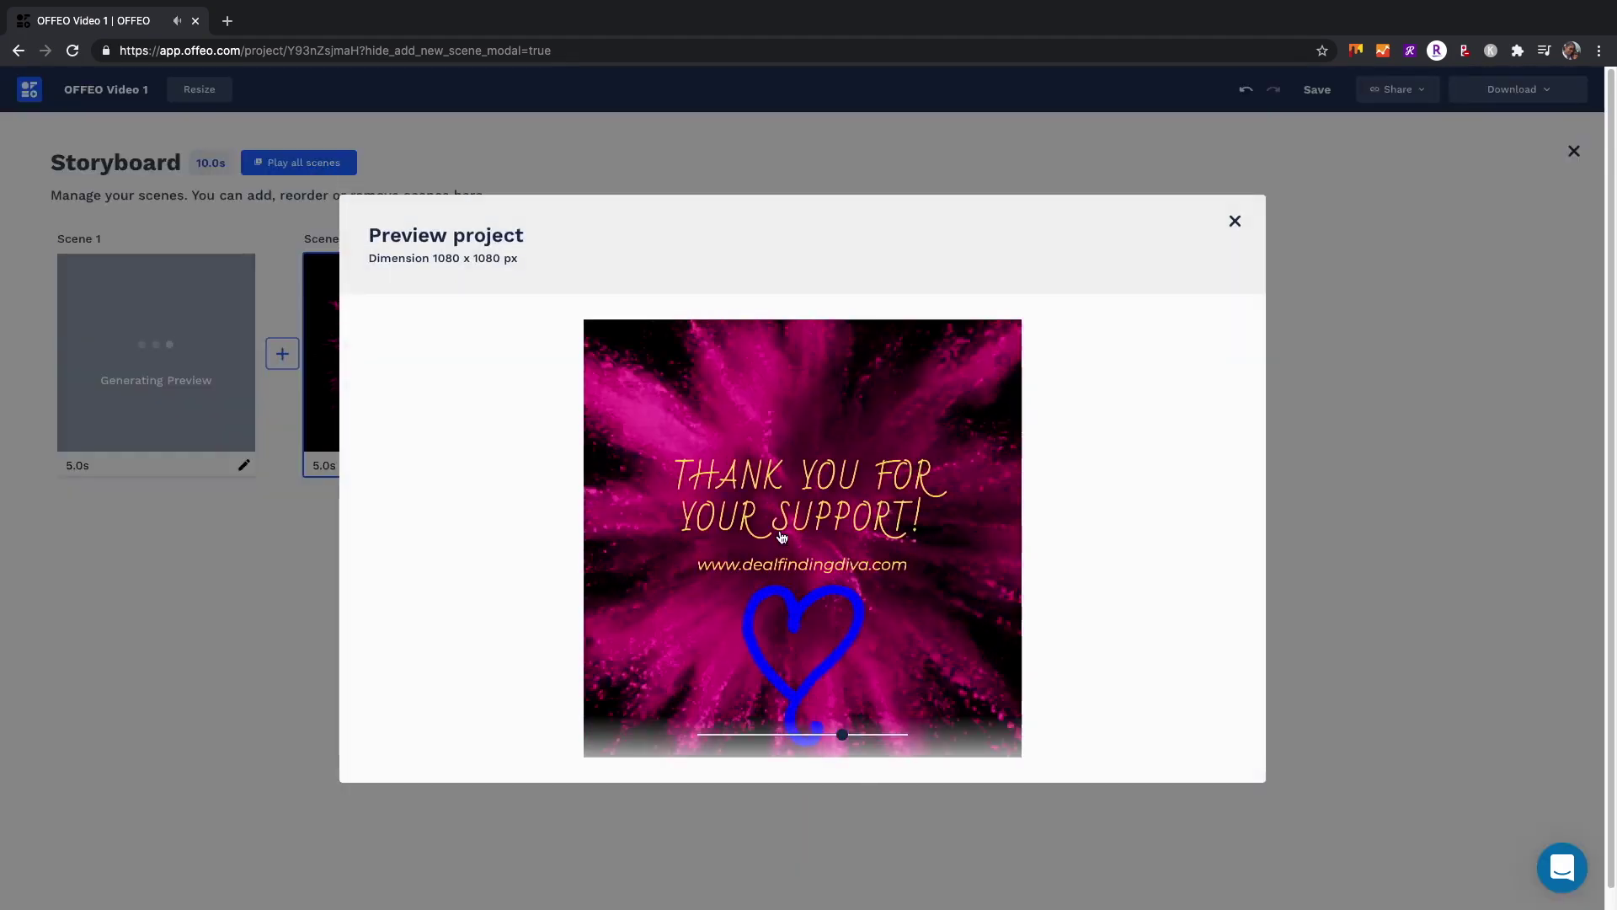
click(1235, 220)
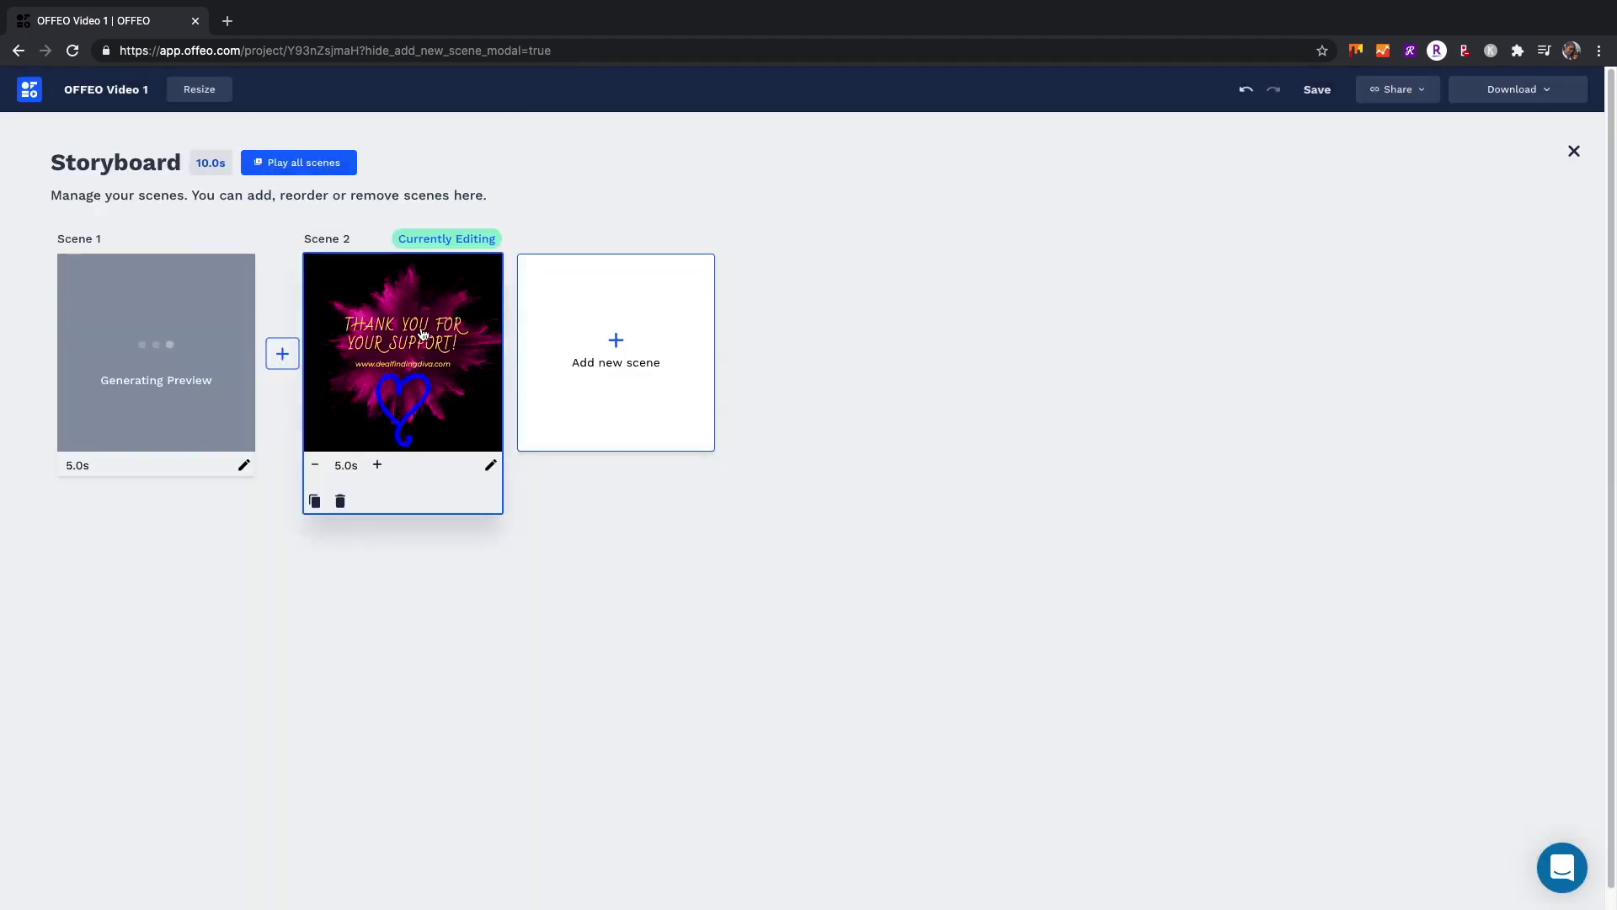
Step: Open Scene 2 and replace the website text with a sign-off: Love, followed by the sender's first name and "Deal Finding Diva"
click(403, 352)
double_click(985, 539)
text(Love,)
key(Return)
text(Nikki)
key(Return)
text(Deal "Deal Finding Diva")
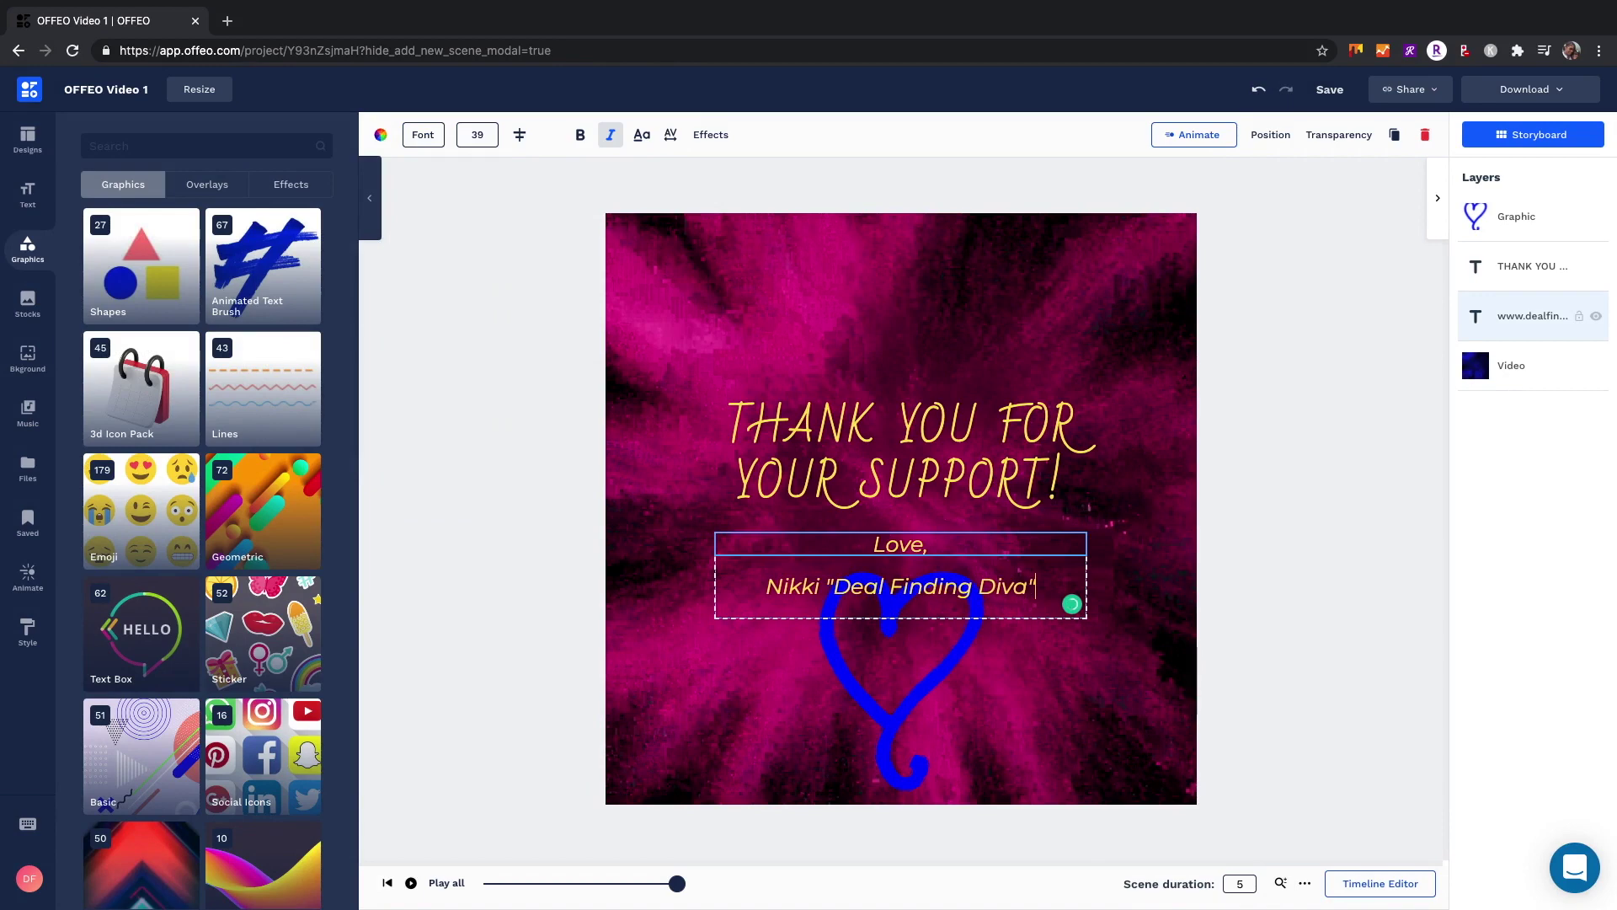
Step: Left-align the sign-off text, shift it up and right above the heart, and raise the thank-you heading
click(922, 669)
drag(980, 565, 1029, 533)
drag(1000, 449, 1005, 384)
drag(978, 546, 1003, 523)
click(519, 136)
click(520, 136)
drag(904, 518, 974, 526)
Step: Enlarge the thank-you heading to font size 82, center it horizontally and nudge the sign-off slightly down and right
click(932, 408)
drag(631, 337, 573, 304)
drag(840, 416, 867, 430)
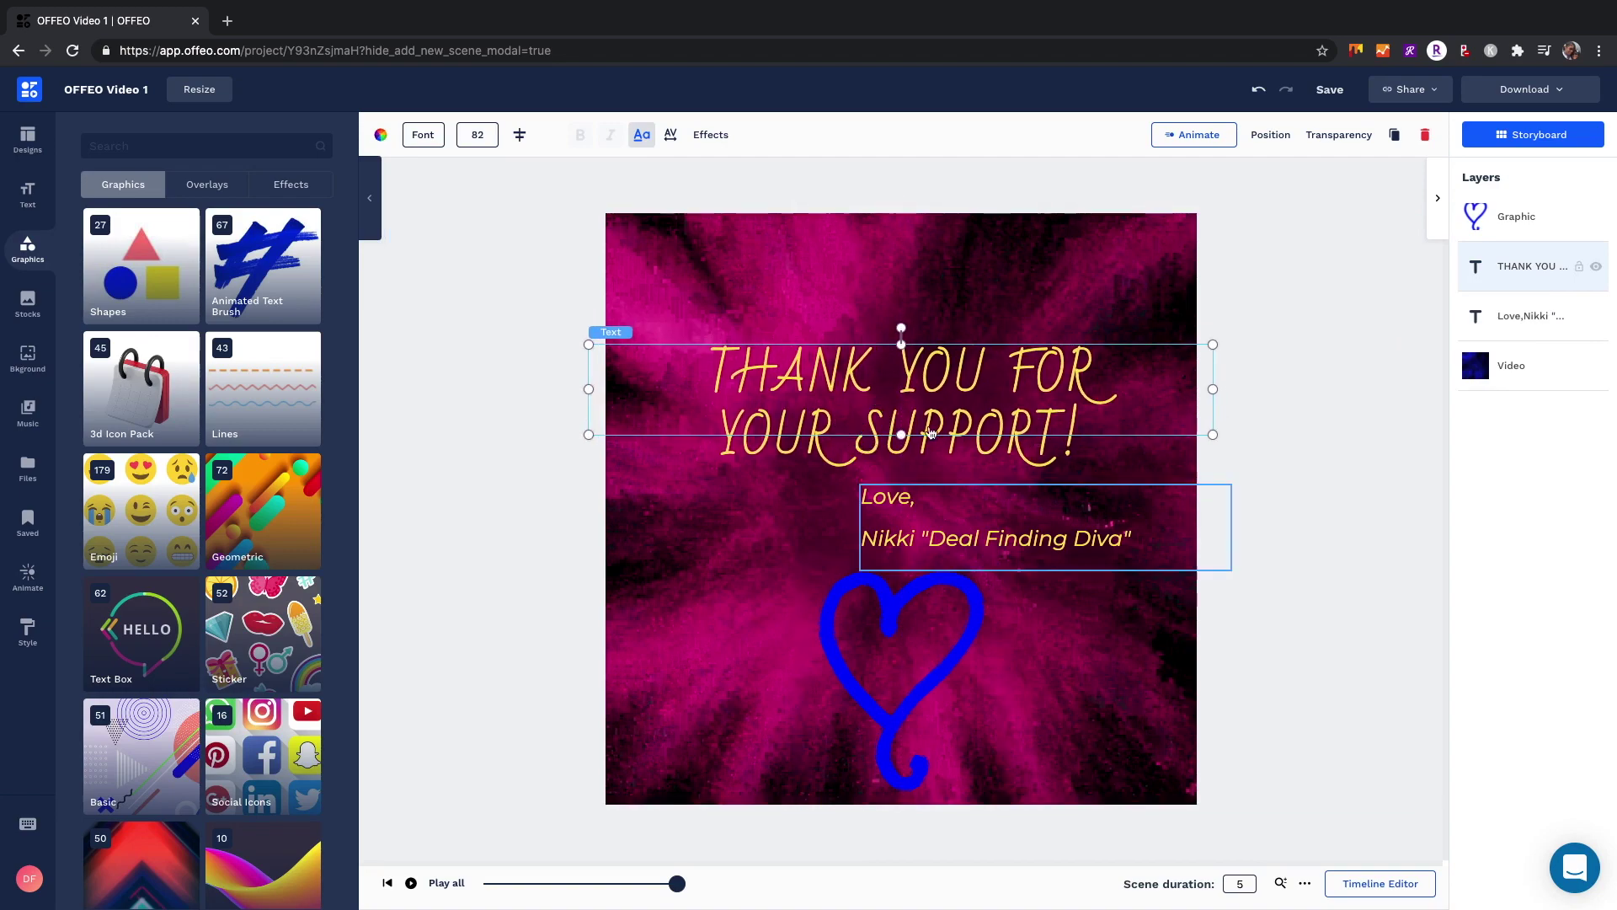
drag(908, 512, 912, 517)
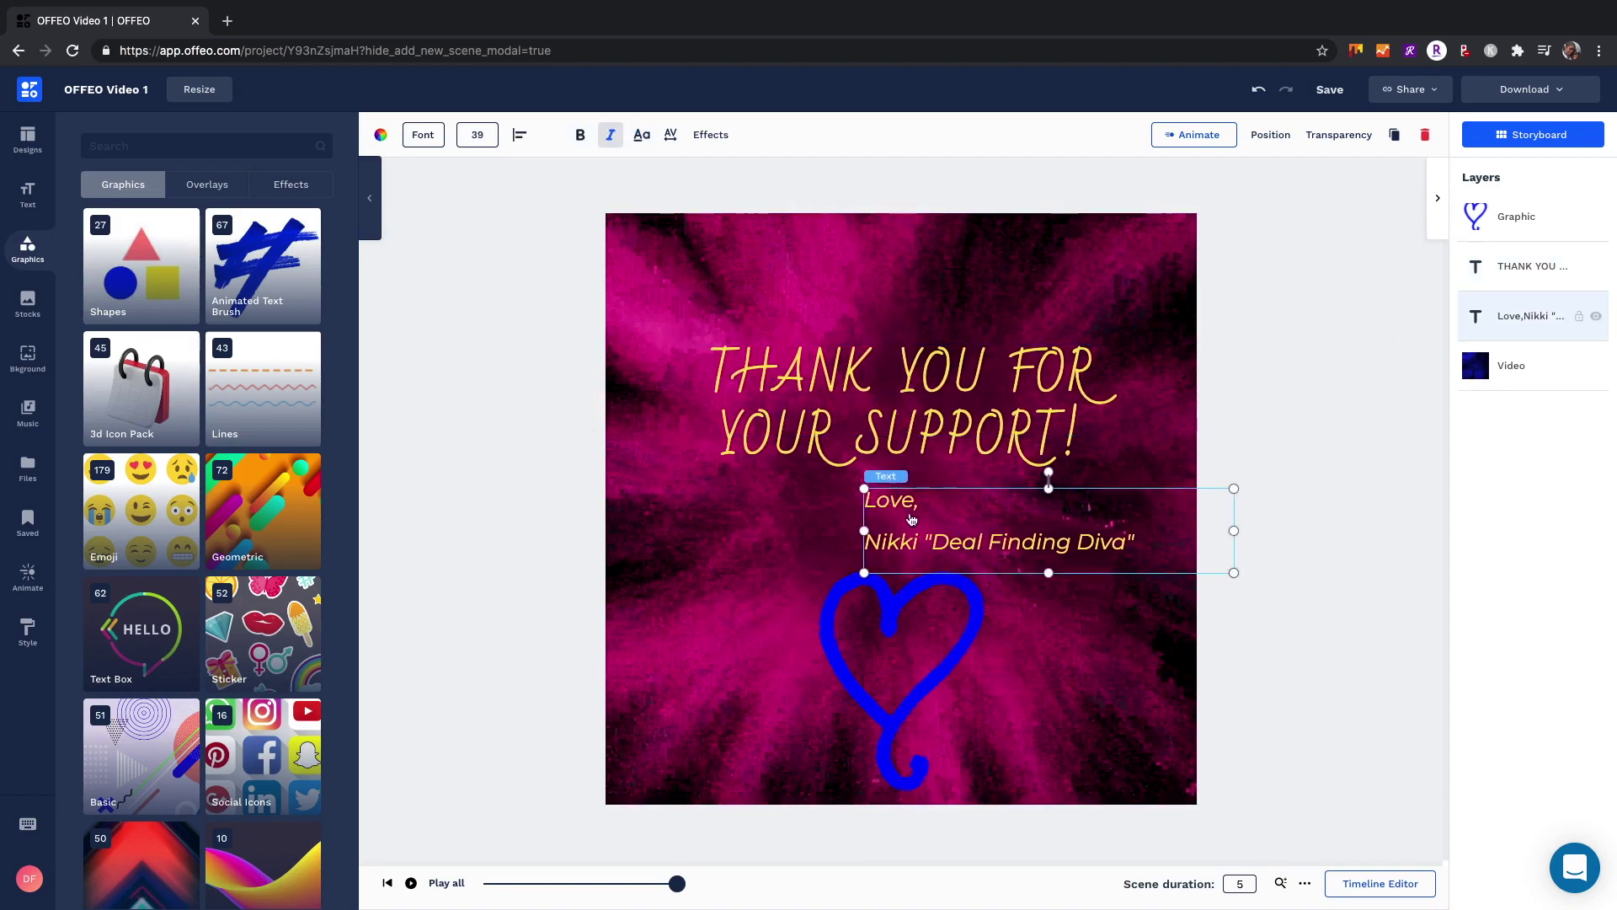
click(1261, 200)
Step: Play the complete two-scene video from the storyboard and open the sharing options
click(1529, 138)
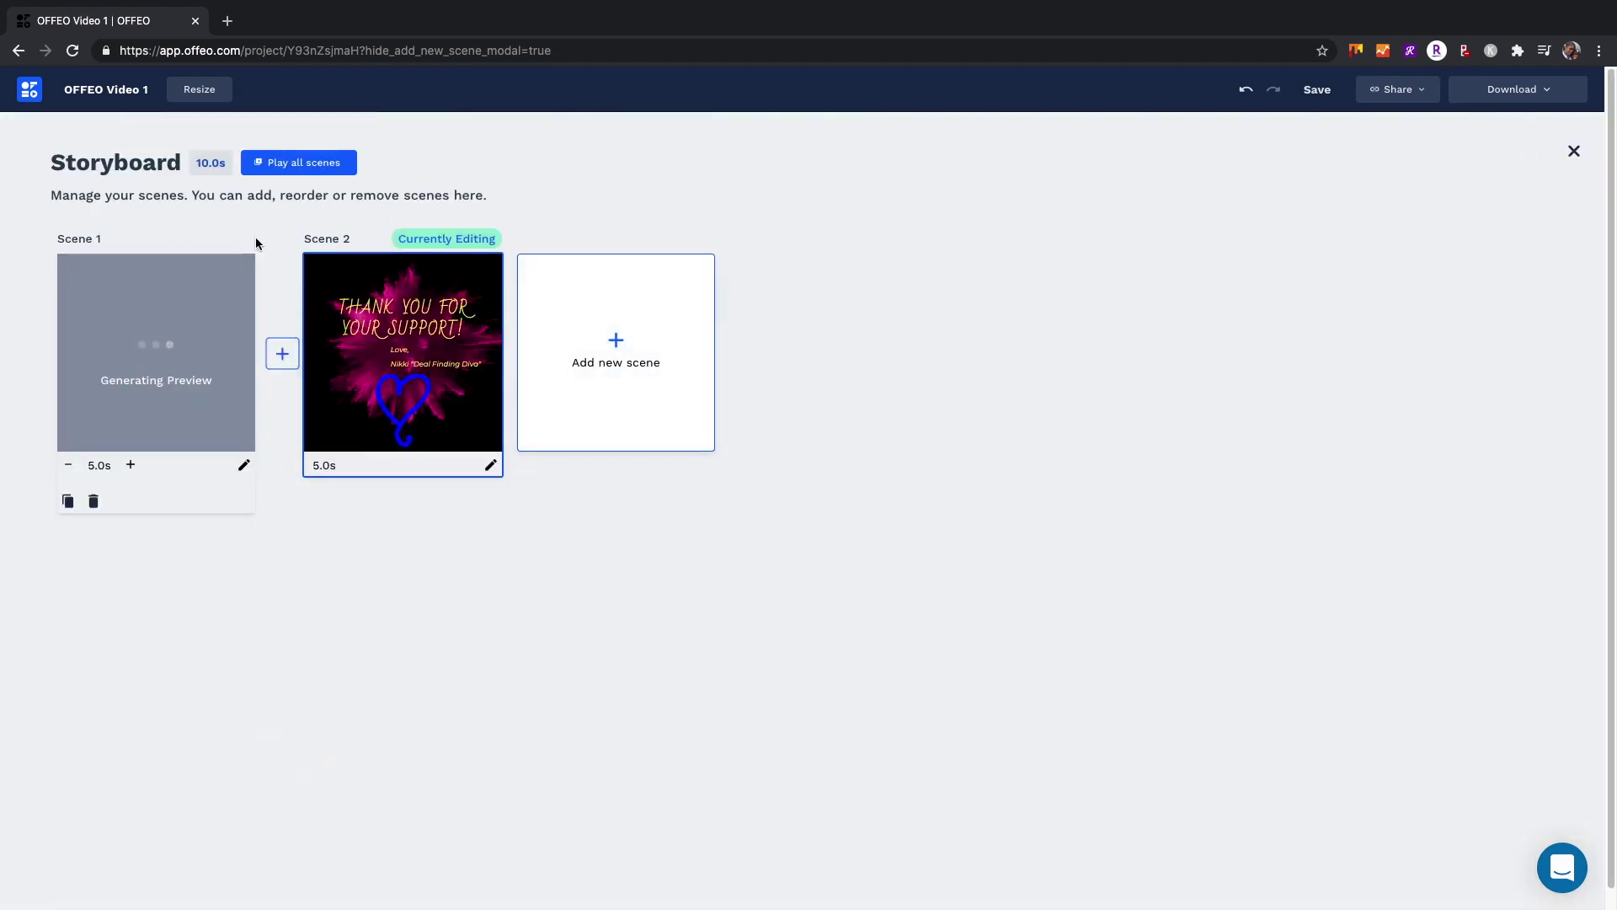
click(323, 164)
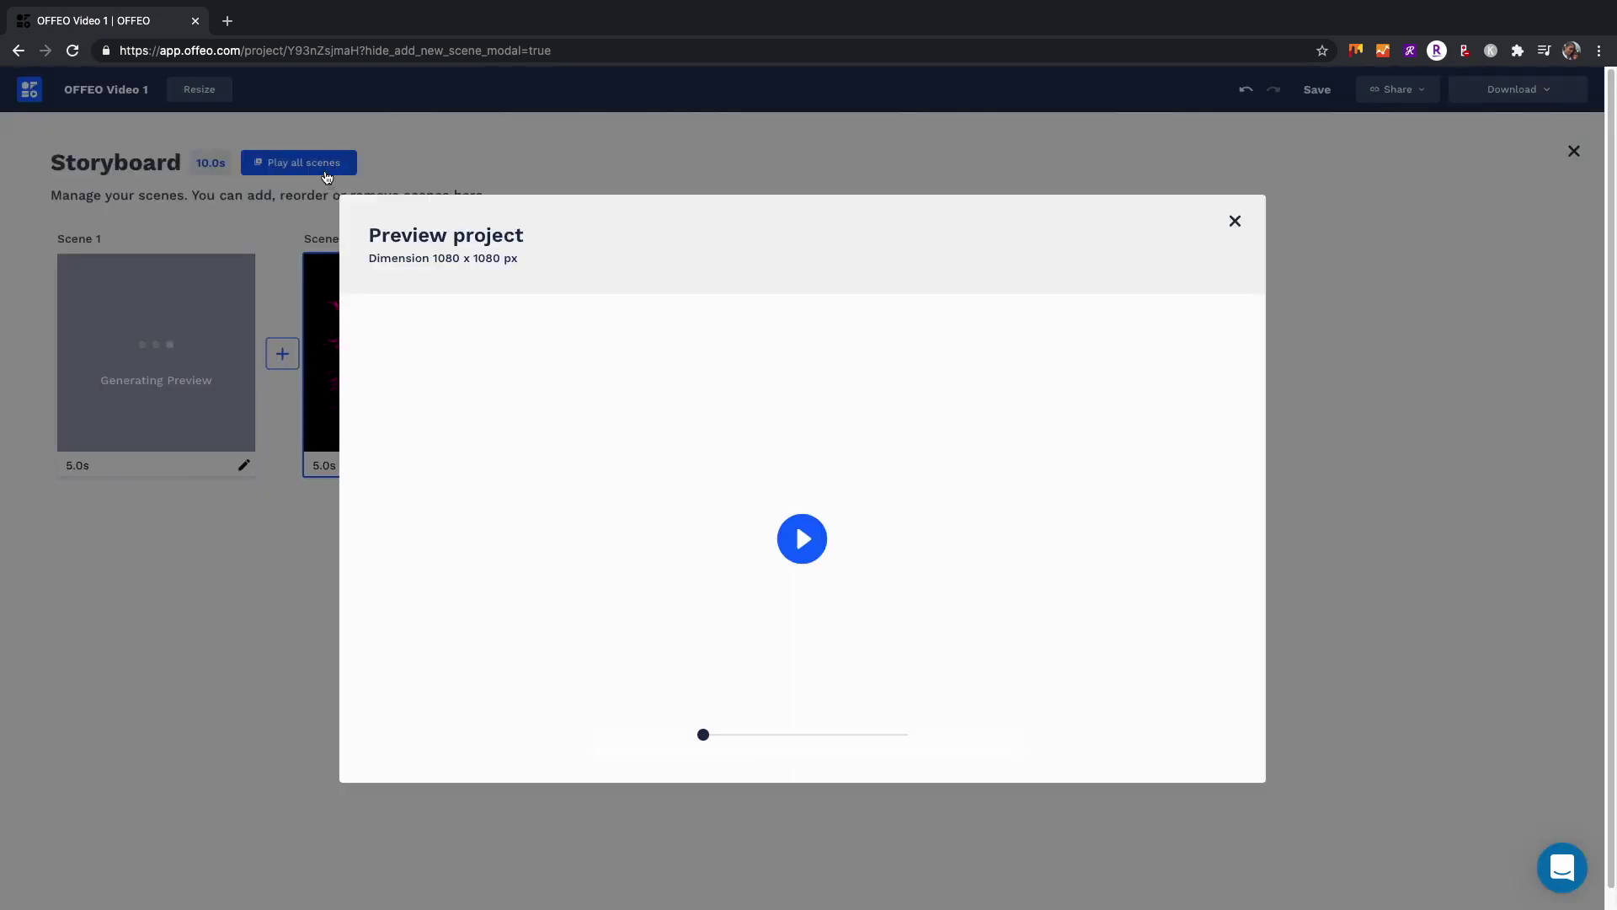
click(802, 537)
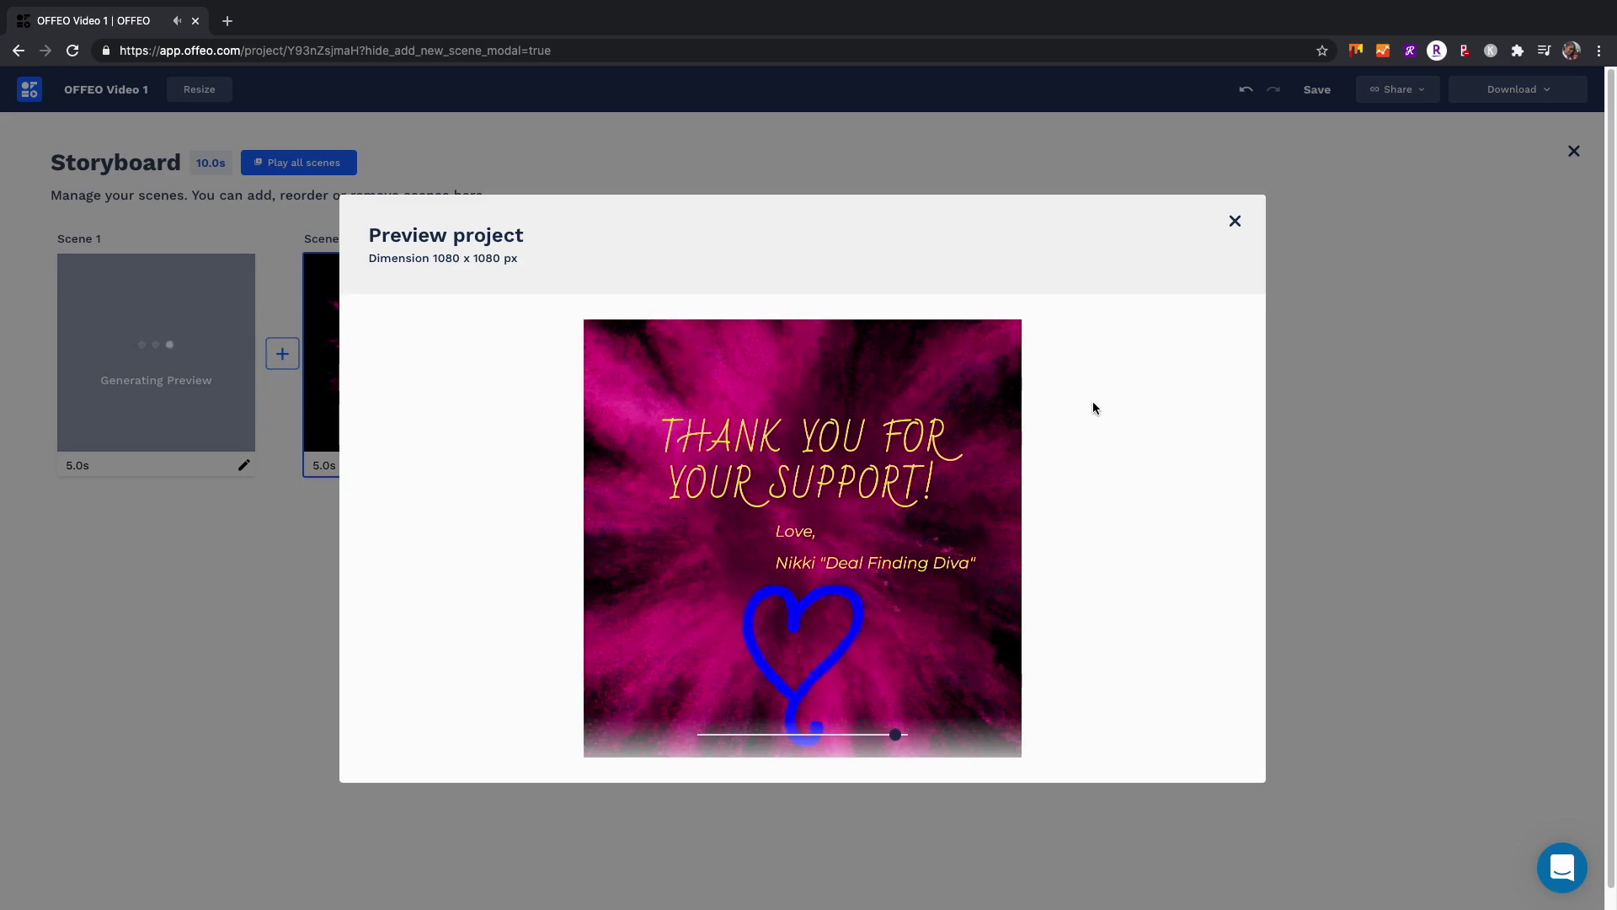
click(1235, 221)
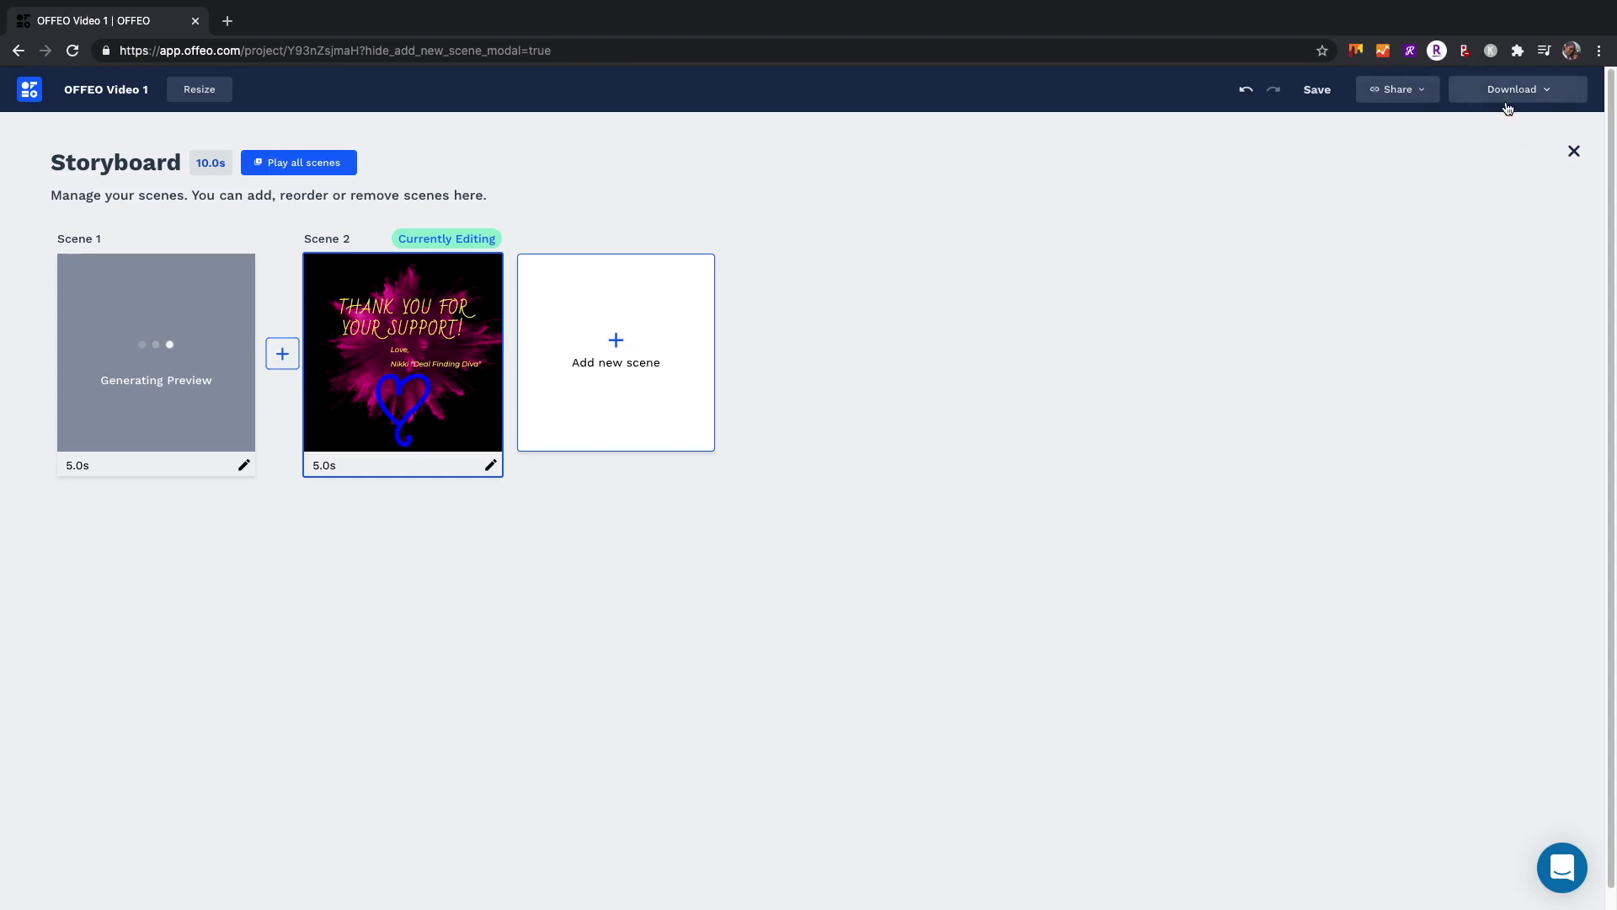
click(1422, 91)
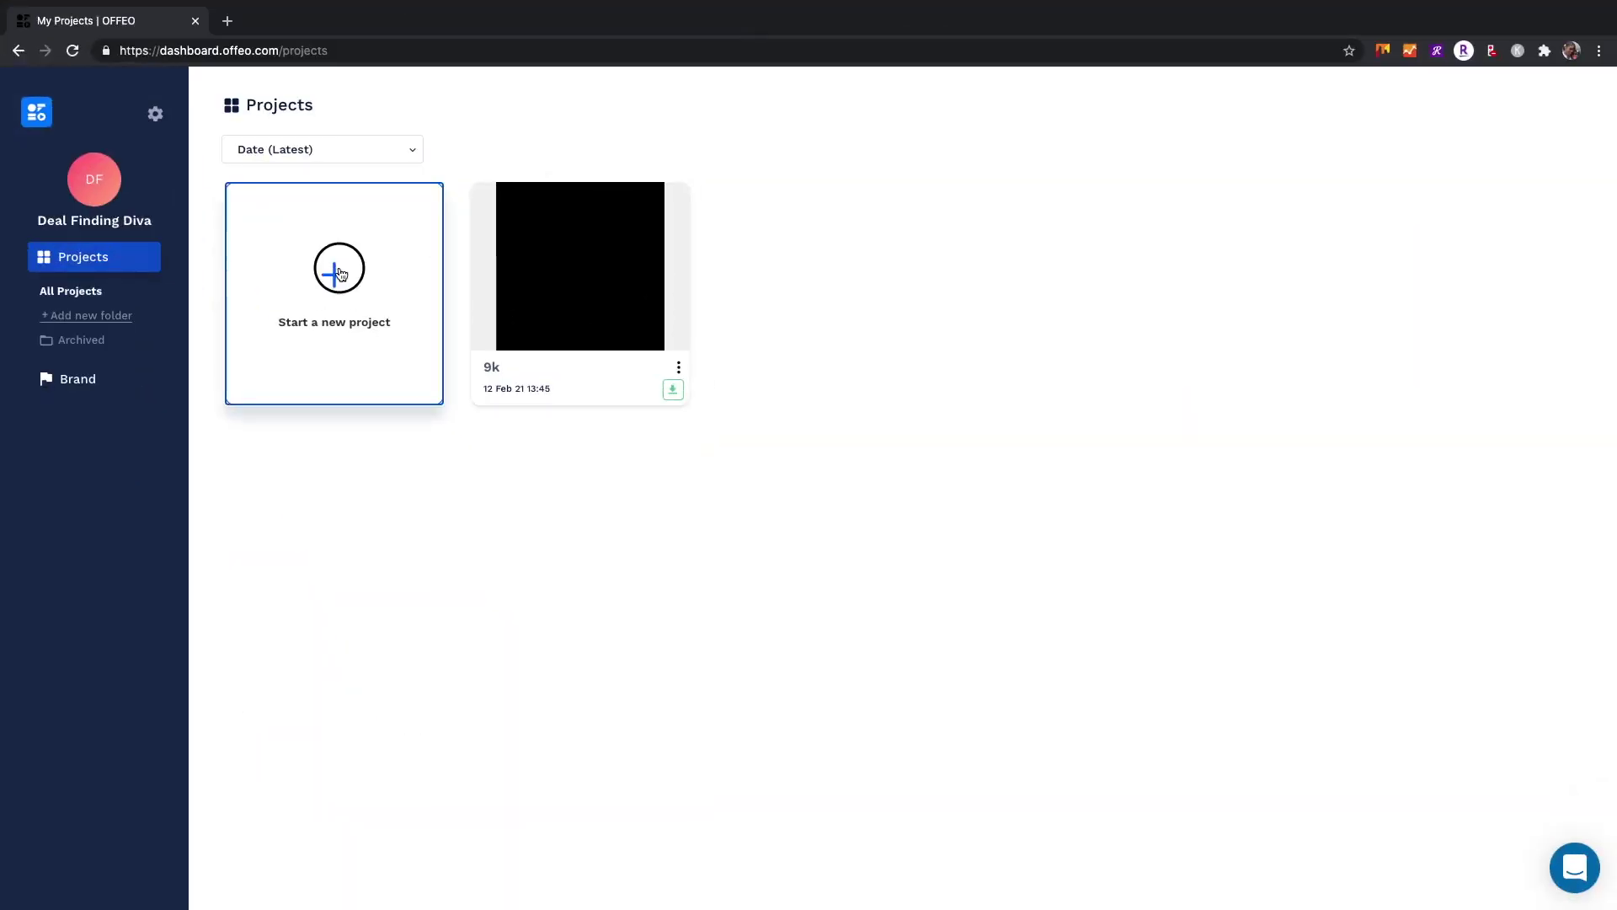
Step: Start a new vertical project and dismiss its designer template gallery
click(340, 275)
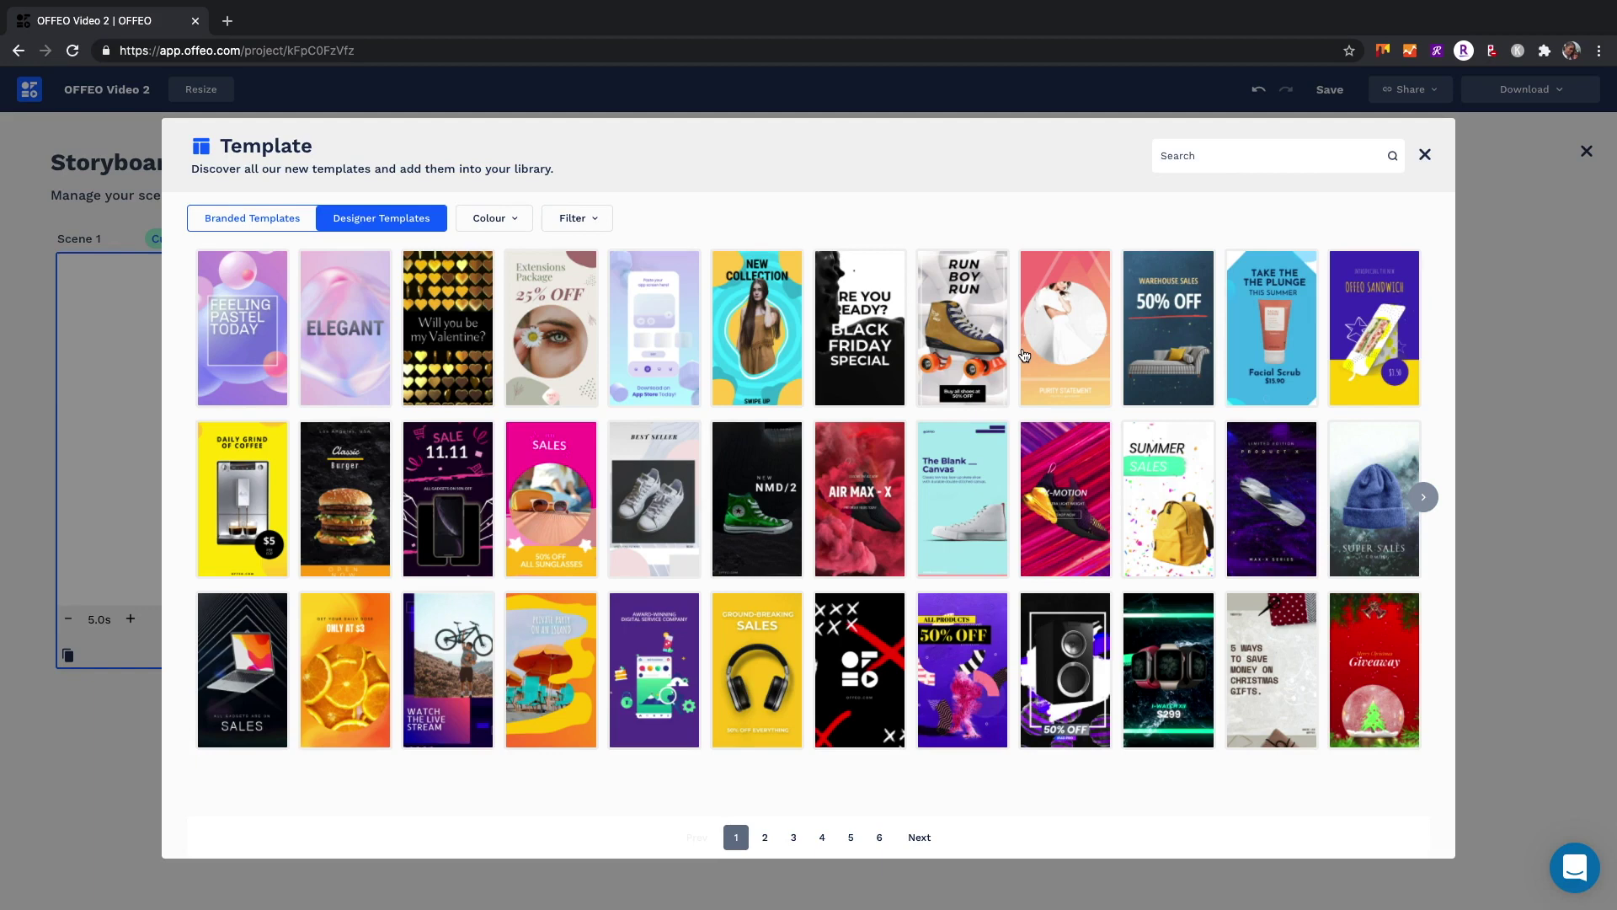
key(Escape)
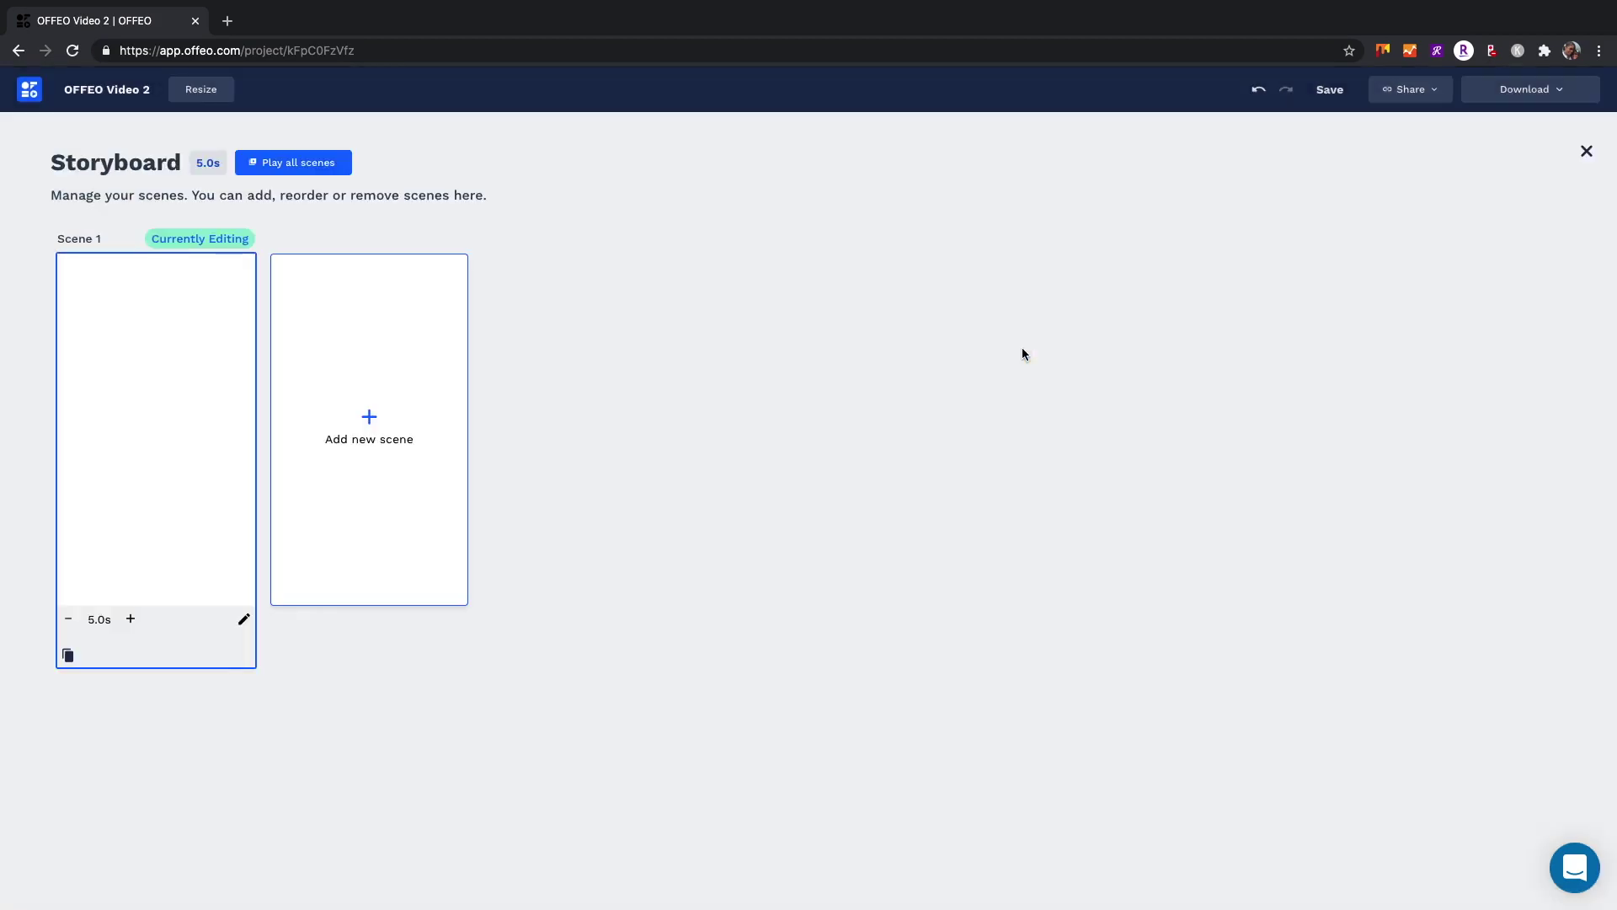